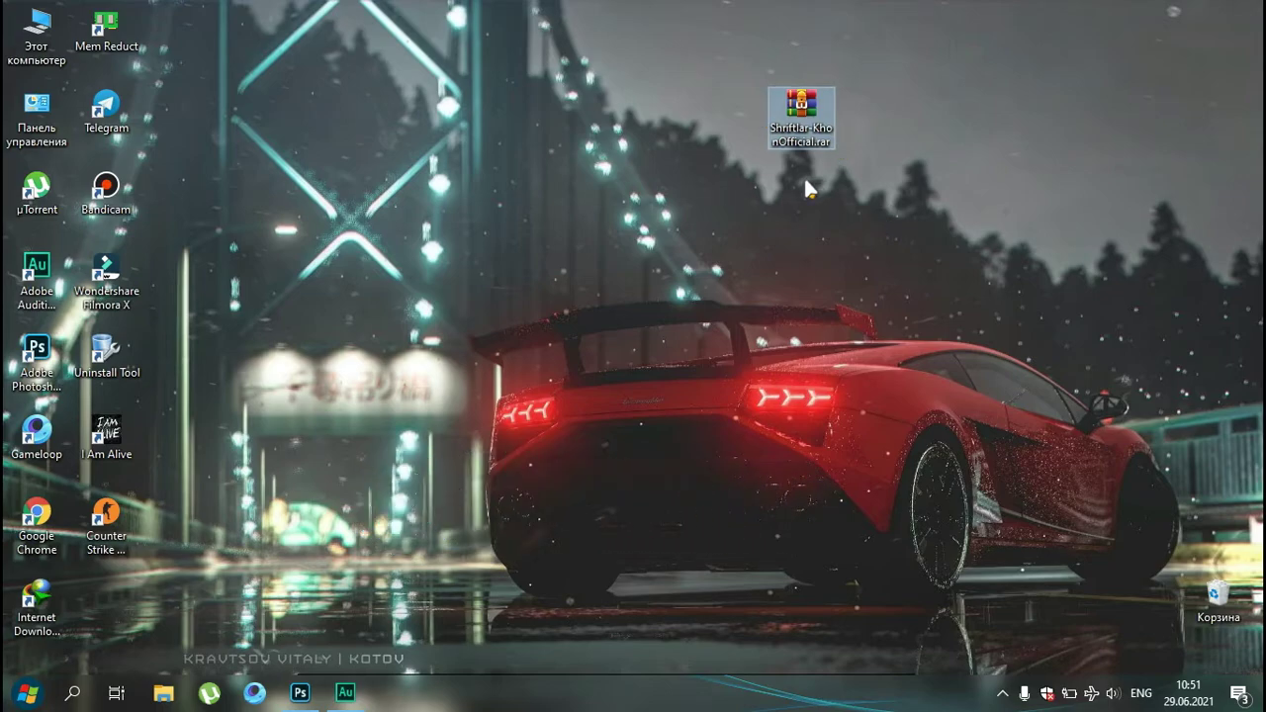
Extract the Shriftlar-KhonOfficial.rar archive into the current folder and open the extracted Shriftlar folder
{"action": "right_click", "coordinate": [803, 115]}
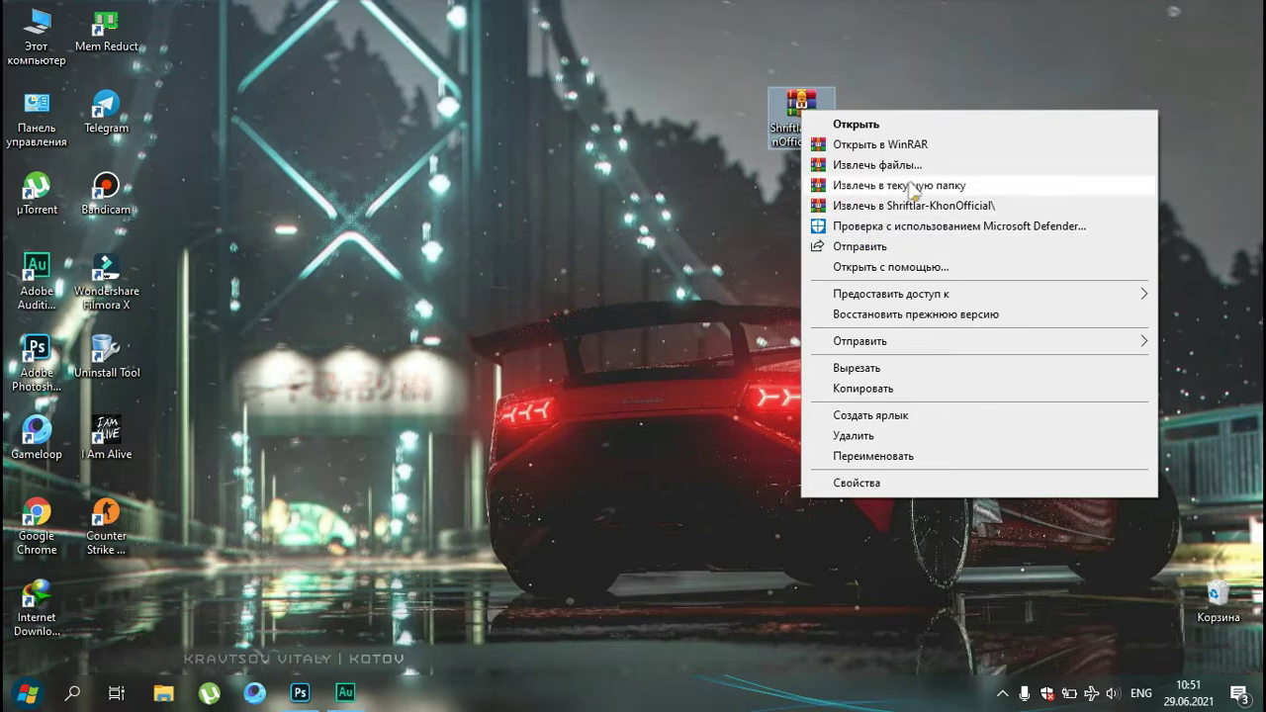
{"action": "left_click", "coordinate": [948, 188]}
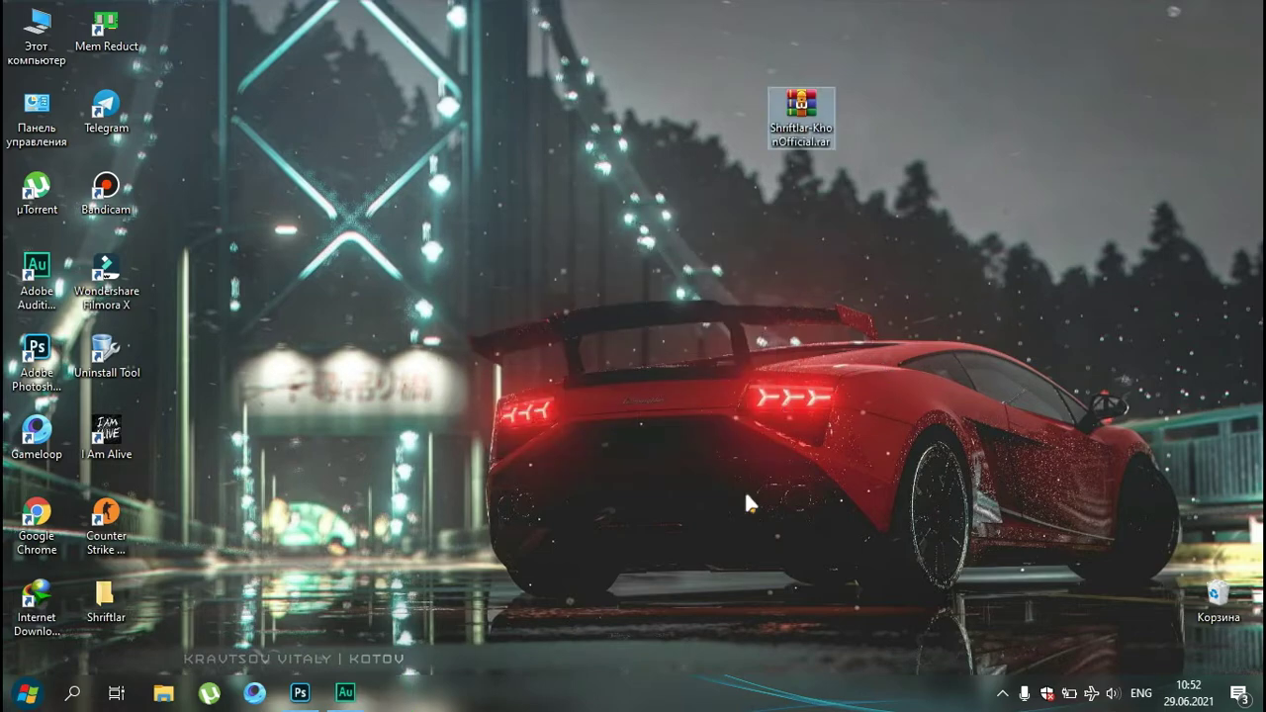
{"action": "left_click", "coordinate": [105, 599]}
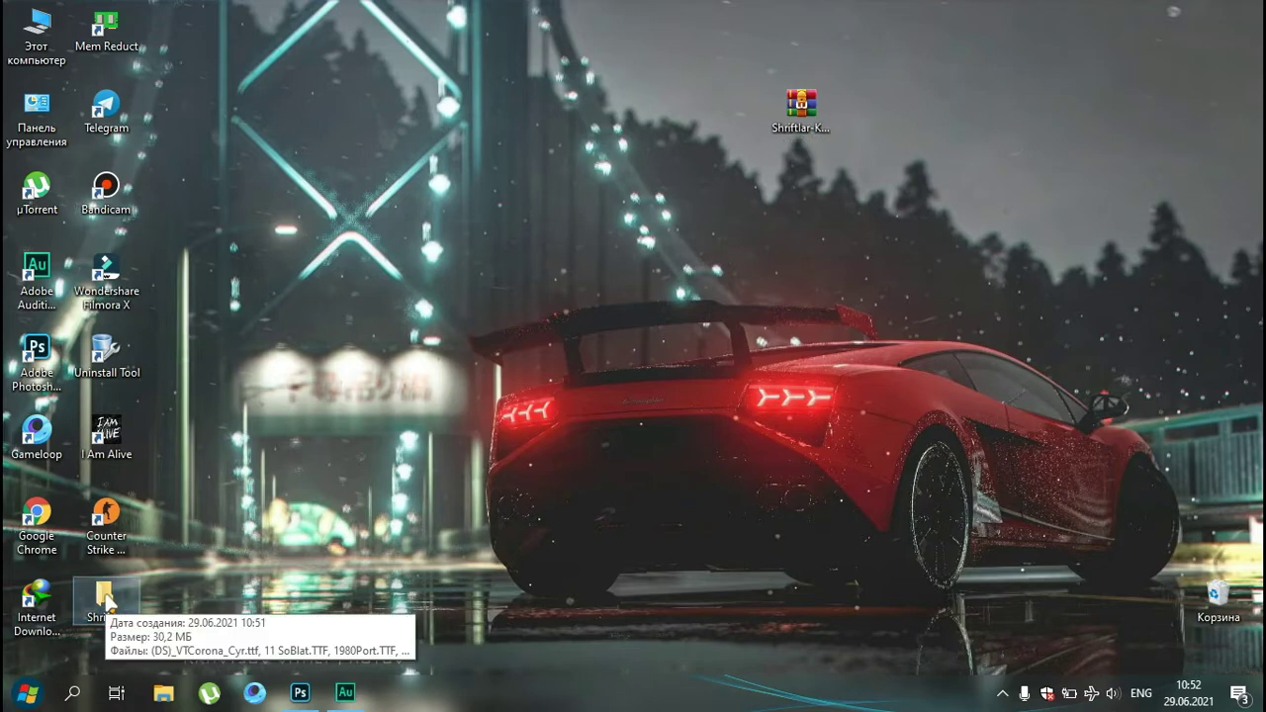
{"action": "double_click", "coordinate": [106, 598]}
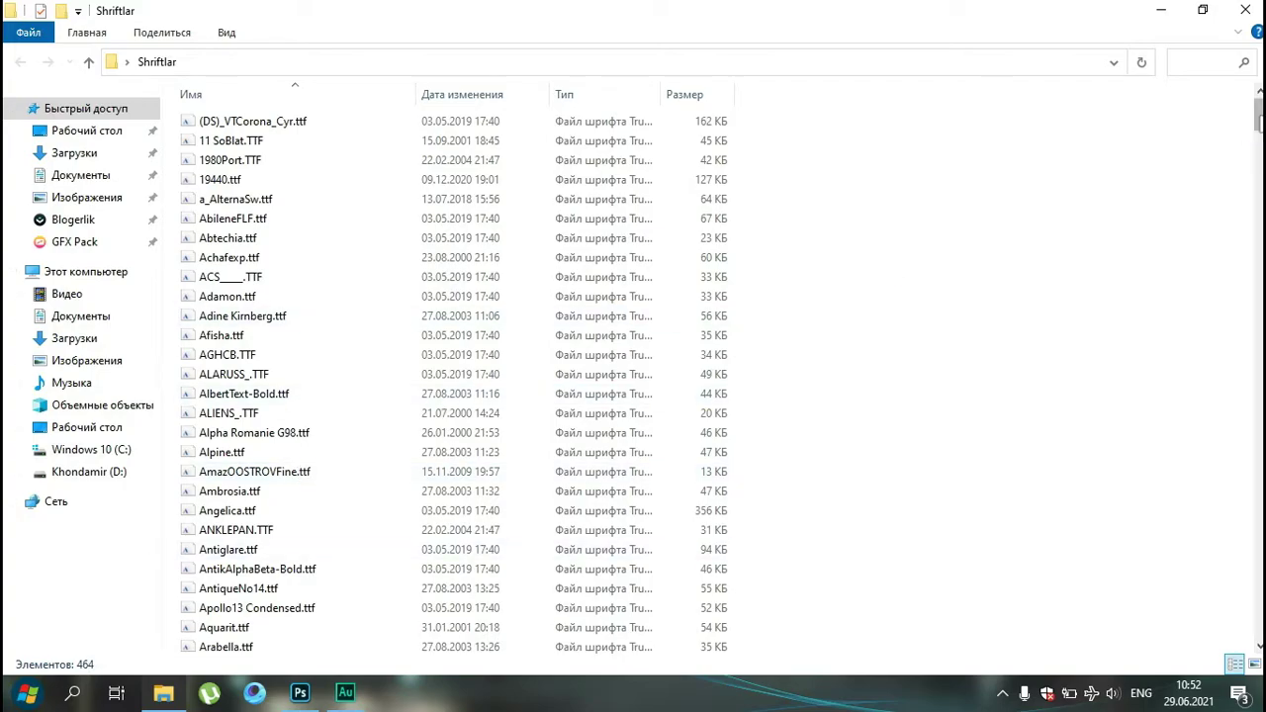
Display the font files in the Shriftlar folder as extra large icons and browse their previews
{"action": "mouse_move", "coordinate": [1259, 117]}
{"action": "left_mouse_down"}
{"action": "mouse_move", "coordinate": [1259, 621]}
{"action": "mouse_move", "coordinate": [1259, 117]}
{"action": "left_mouse_up"}
{"action": "left_click", "coordinate": [226, 32]}
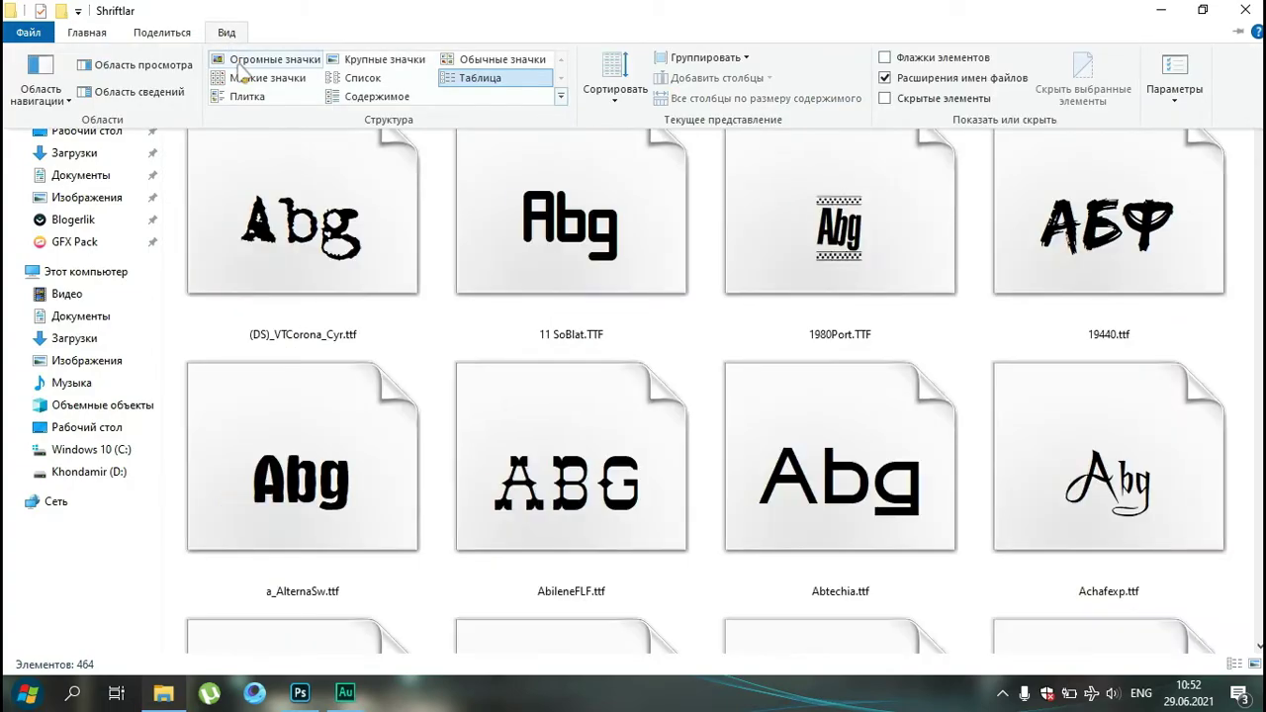
{"action": "left_click", "coordinate": [241, 66]}
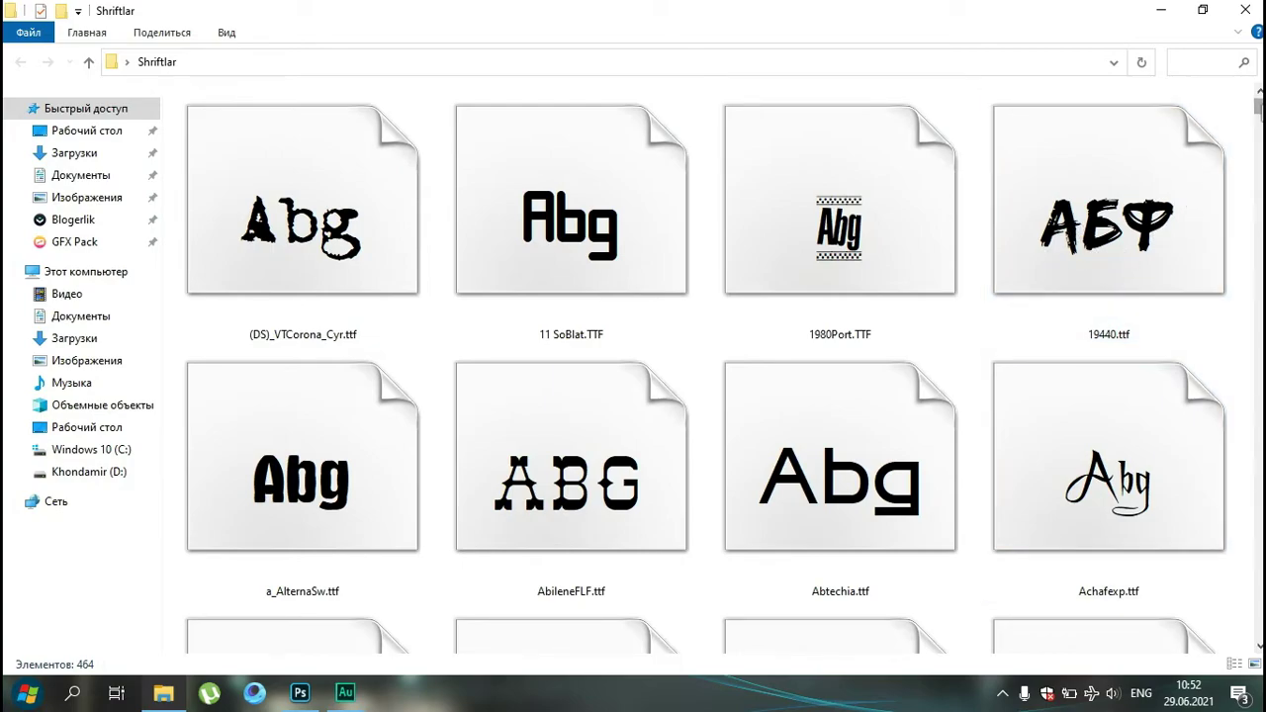
{"action": "scroll", "coordinate": [1226, 150], "scroll_direction": "down", "scroll_amount": 10}
{"action": "scroll", "coordinate": [1227, 150], "scroll_direction": "down", "scroll_amount": 10}
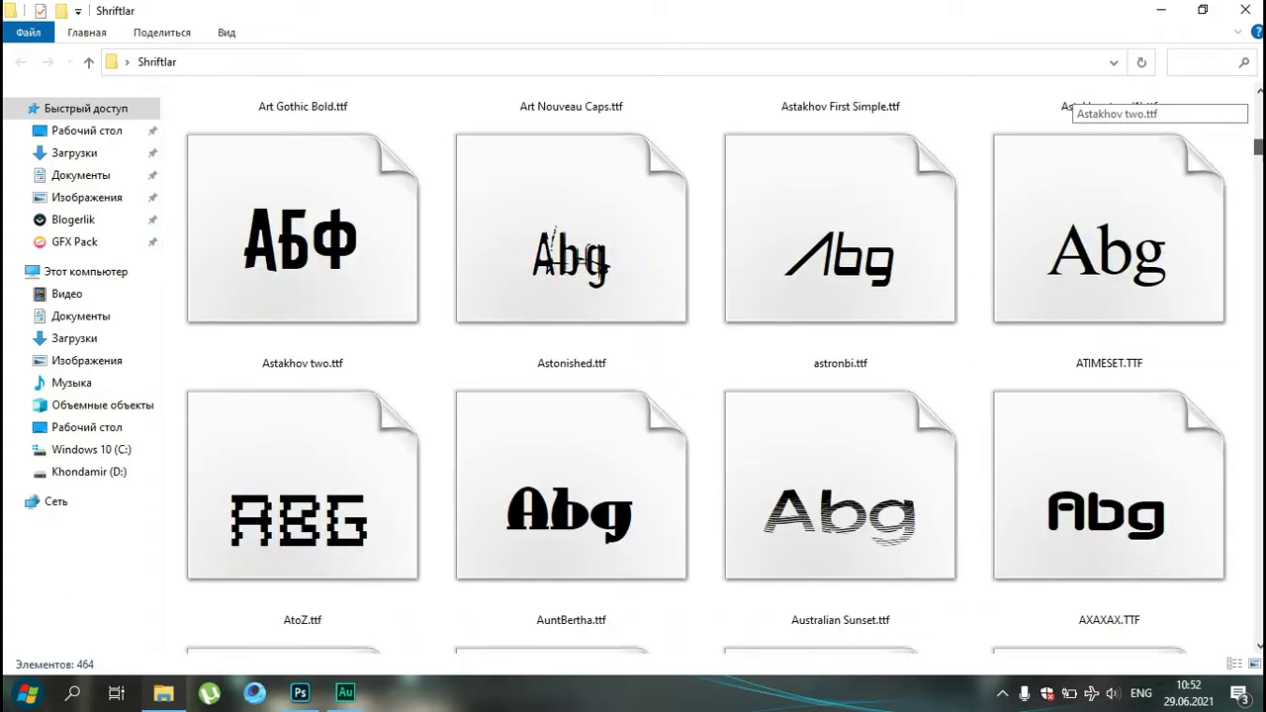
{"action": "scroll", "coordinate": [1226, 150], "scroll_direction": "down", "scroll_amount": 10}
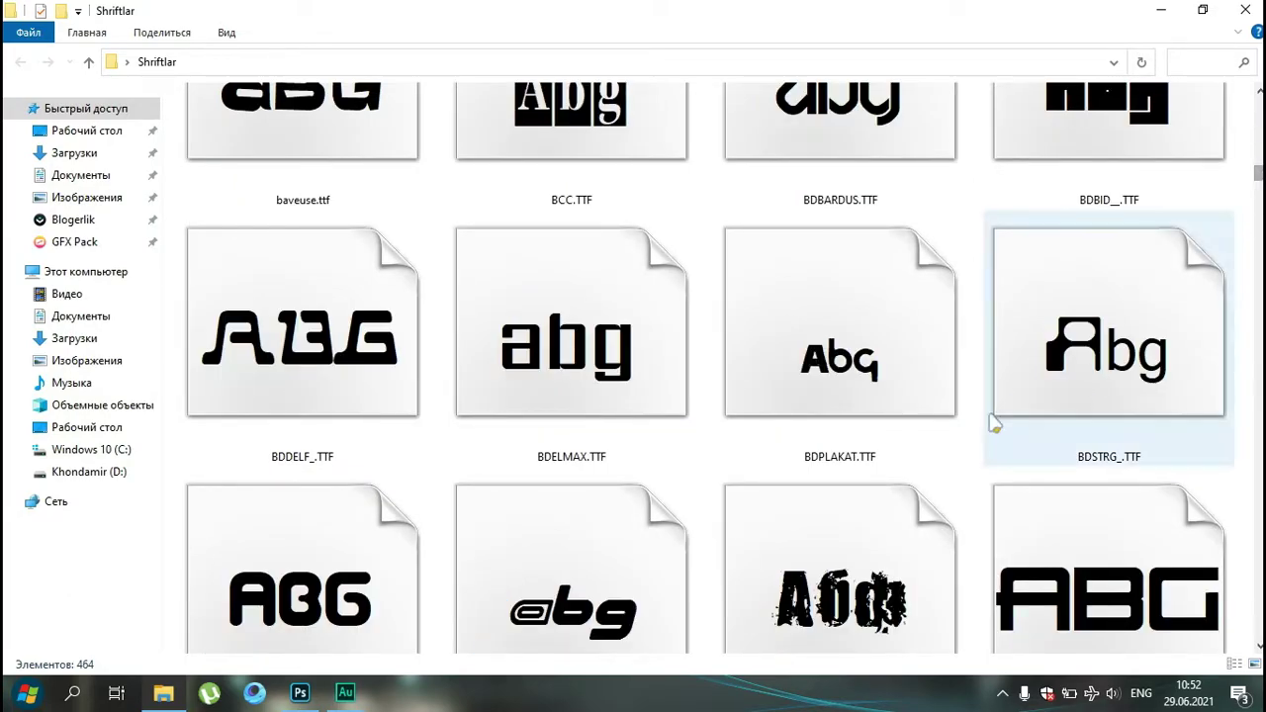
Try to install the BDDELF_.TTF font alone, declining to replace the already installed copy
{"action": "right_click", "coordinate": [274, 363]}
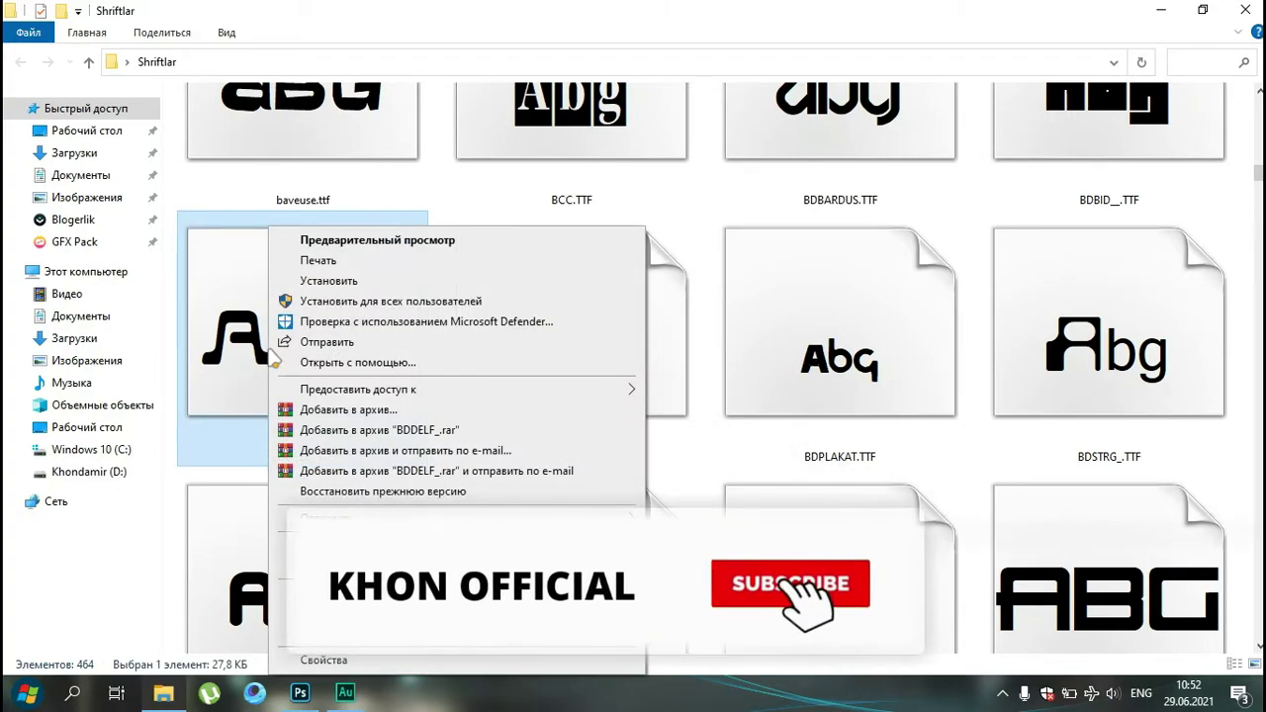
{"action": "left_click", "coordinate": [329, 281]}
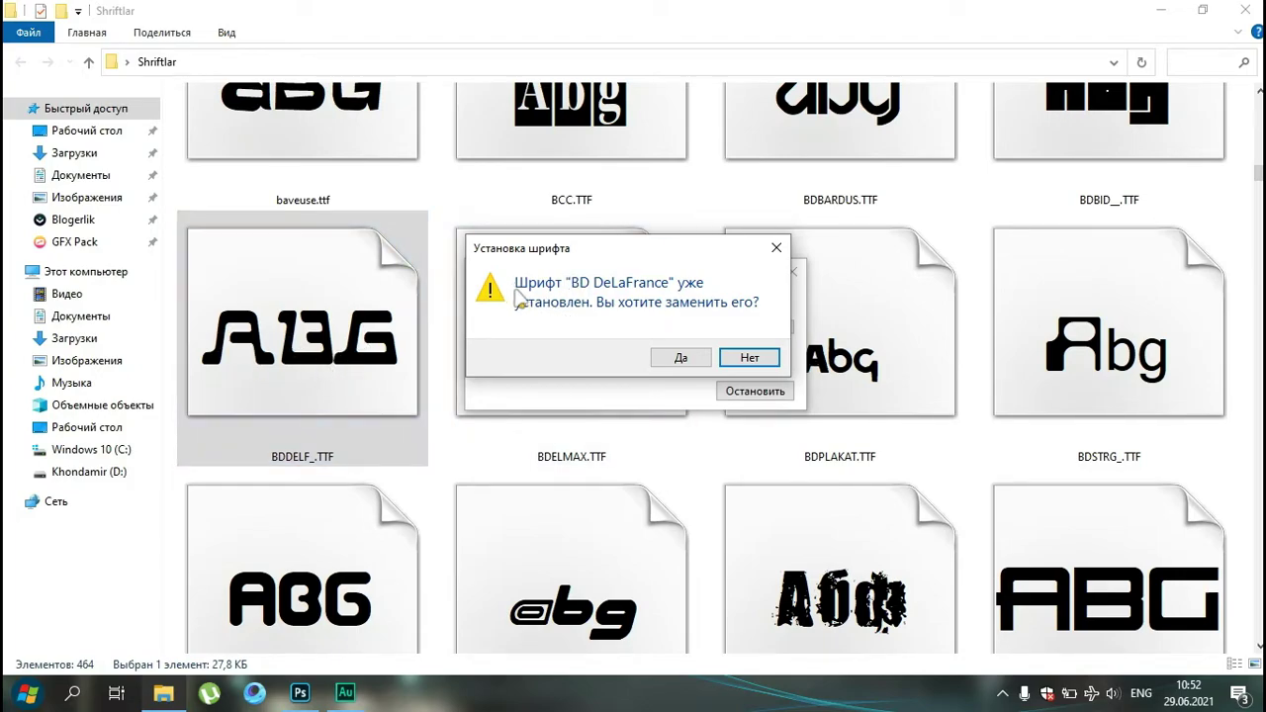
{"action": "left_click", "coordinate": [742, 359]}
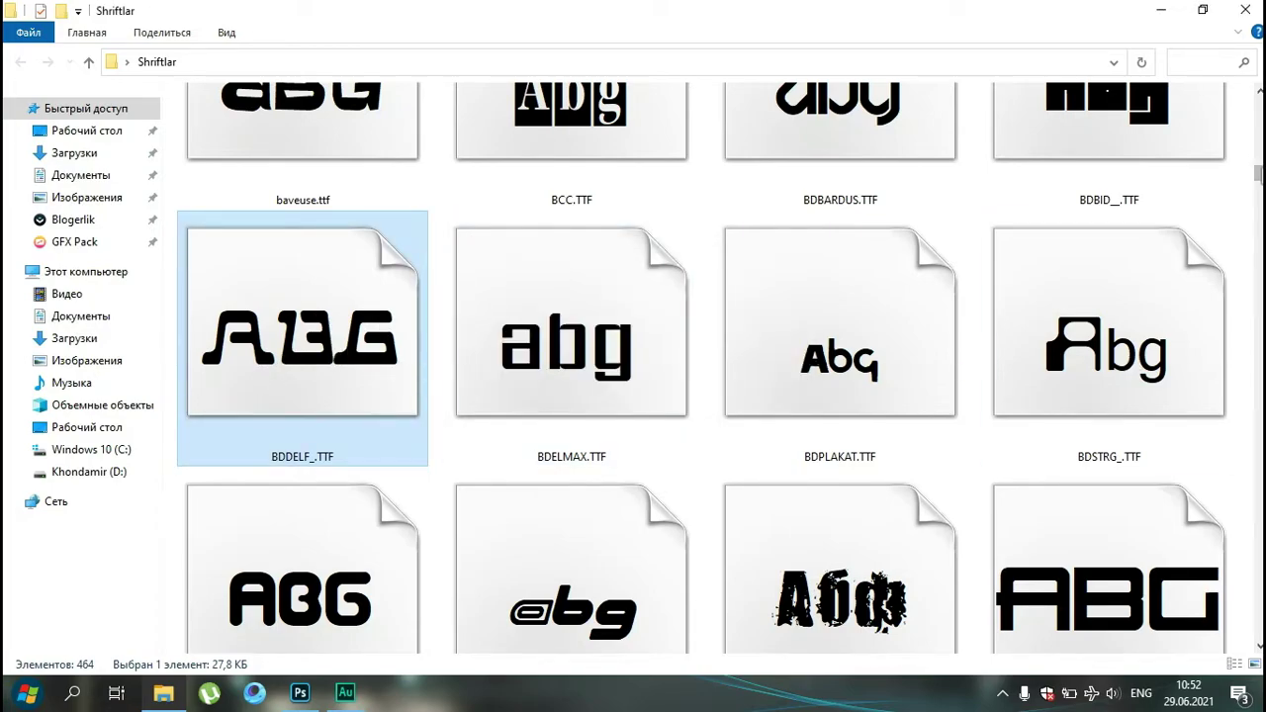
Install all fonts in the Shriftlar folder, declining to replace already installed ones for all current items
{"action": "scroll", "coordinate": [311, 259], "scroll_direction": "up", "scroll_amount": 15}
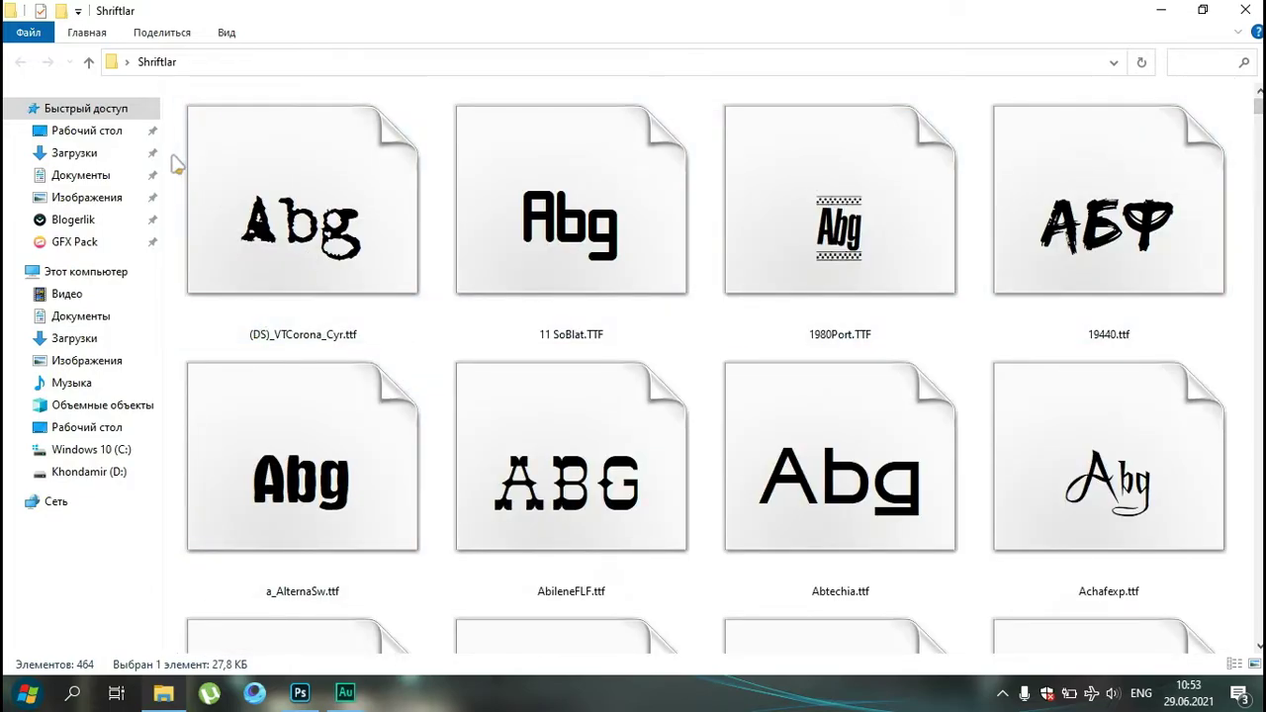
{"action": "key", "text": "ctrl+a"}
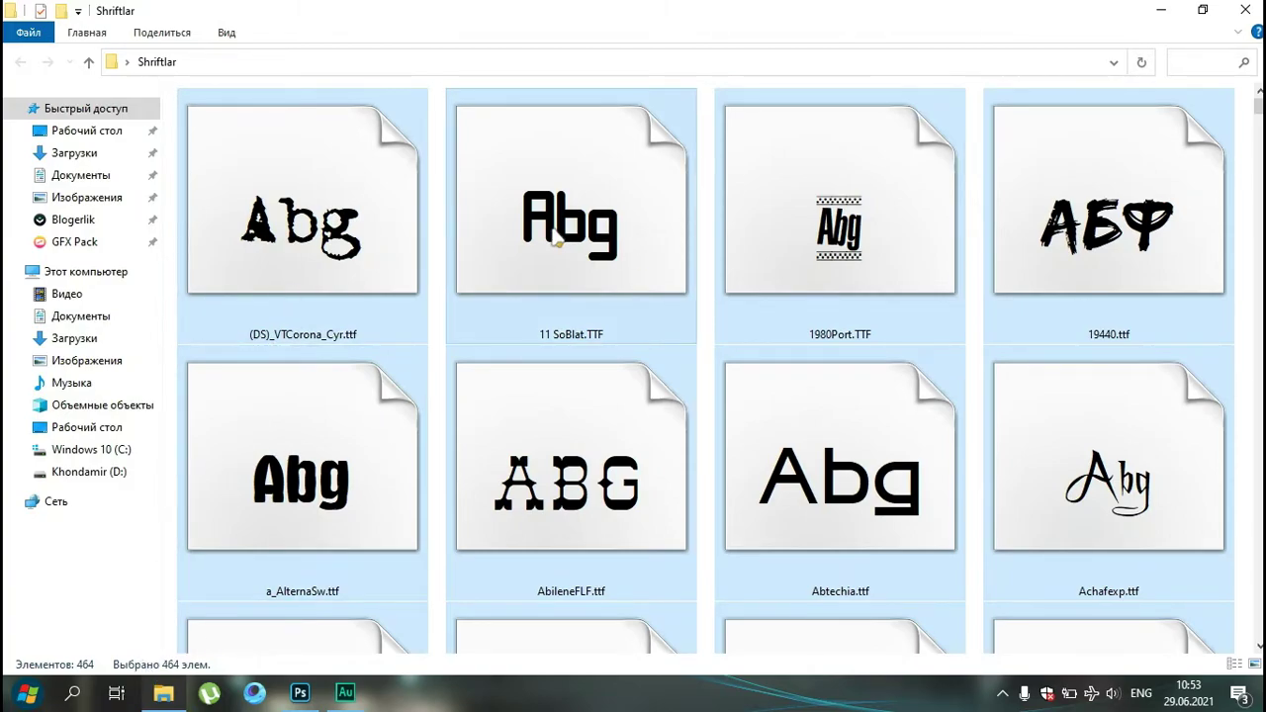
{"action": "right_click", "coordinate": [594, 194]}
{"action": "left_click", "coordinate": [539, 205]}
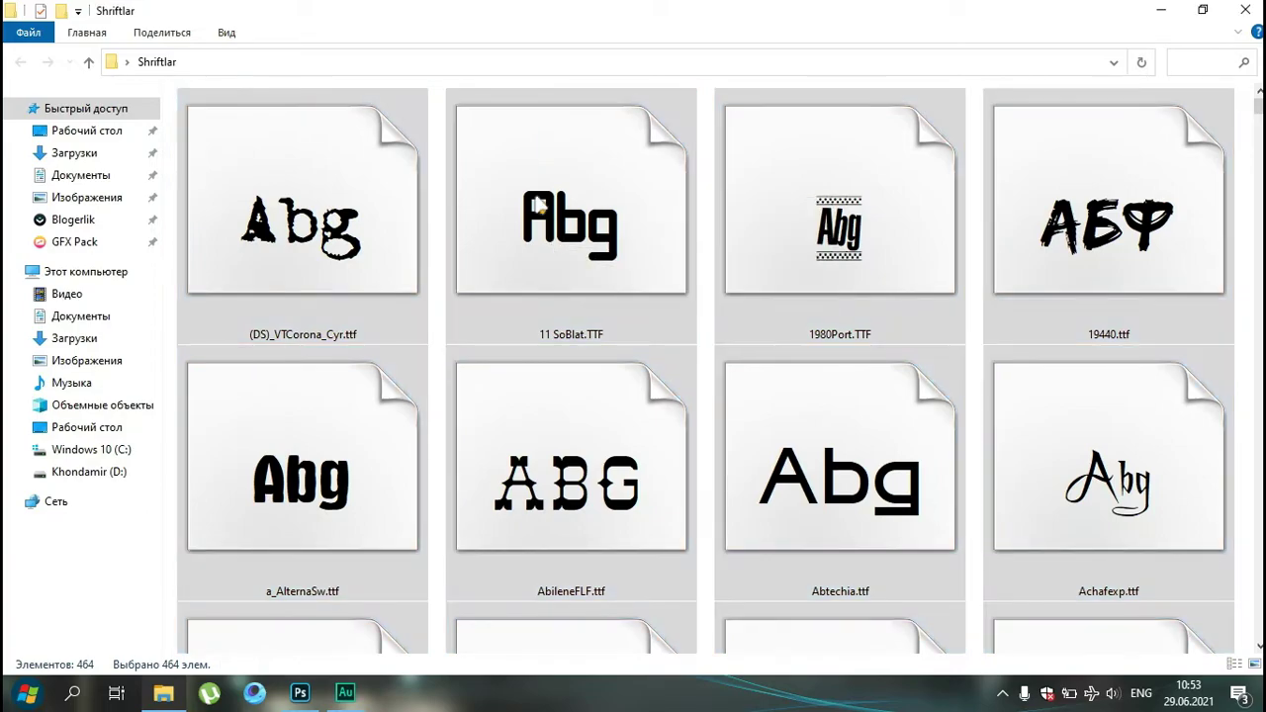
{"action": "right_click", "coordinate": [537, 203]}
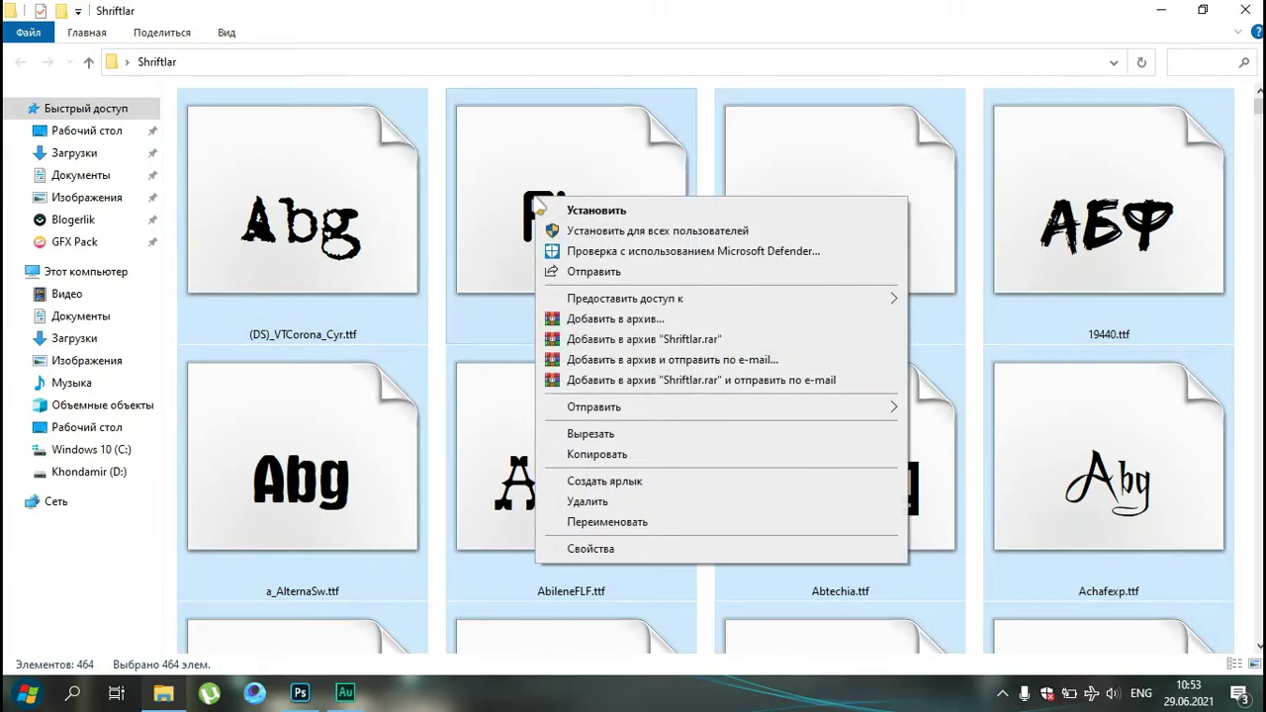
{"action": "left_click", "coordinate": [594, 212]}
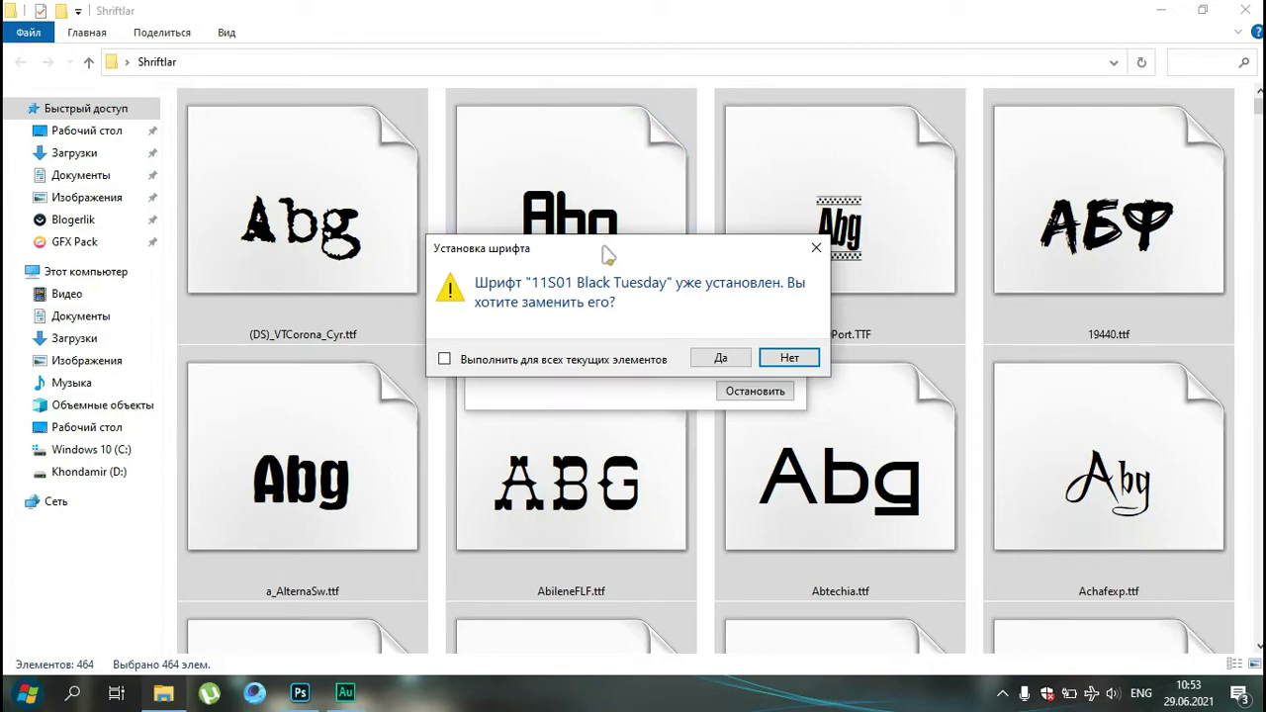
{"action": "left_click_drag", "start_coordinate": [606, 255], "coordinate": [615, 308]}
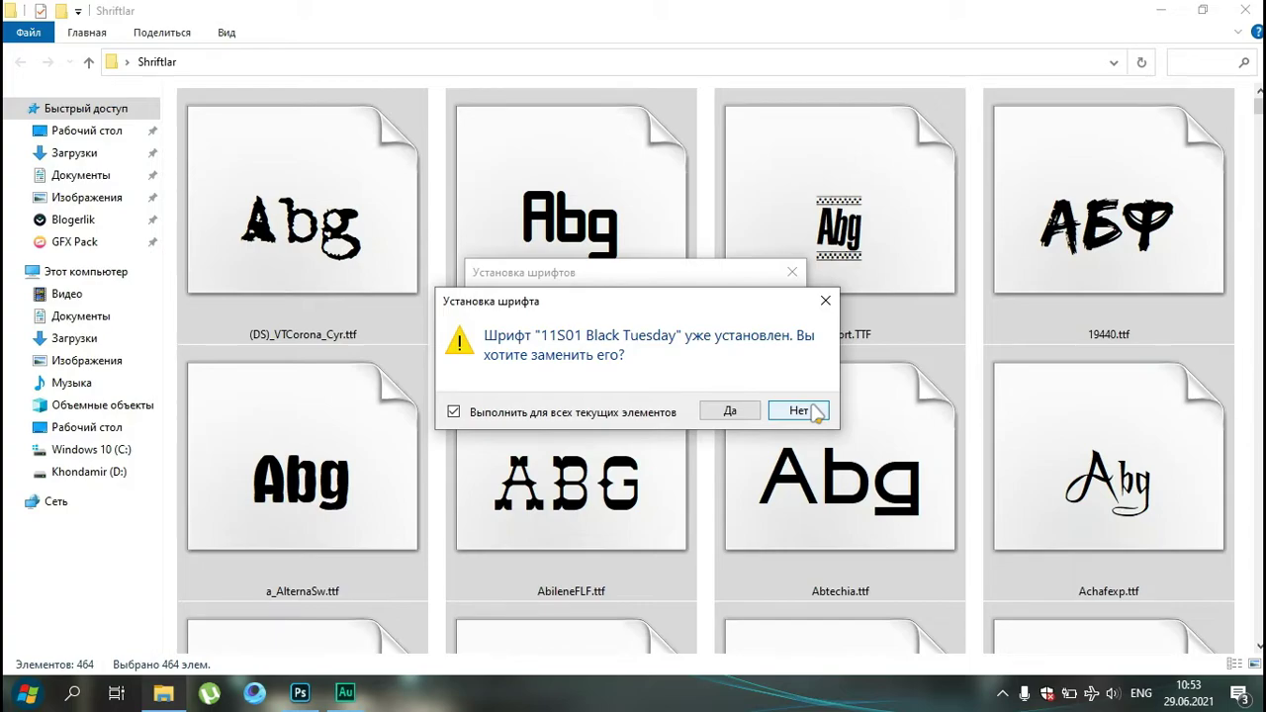
{"action": "left_click", "coordinate": [811, 409]}
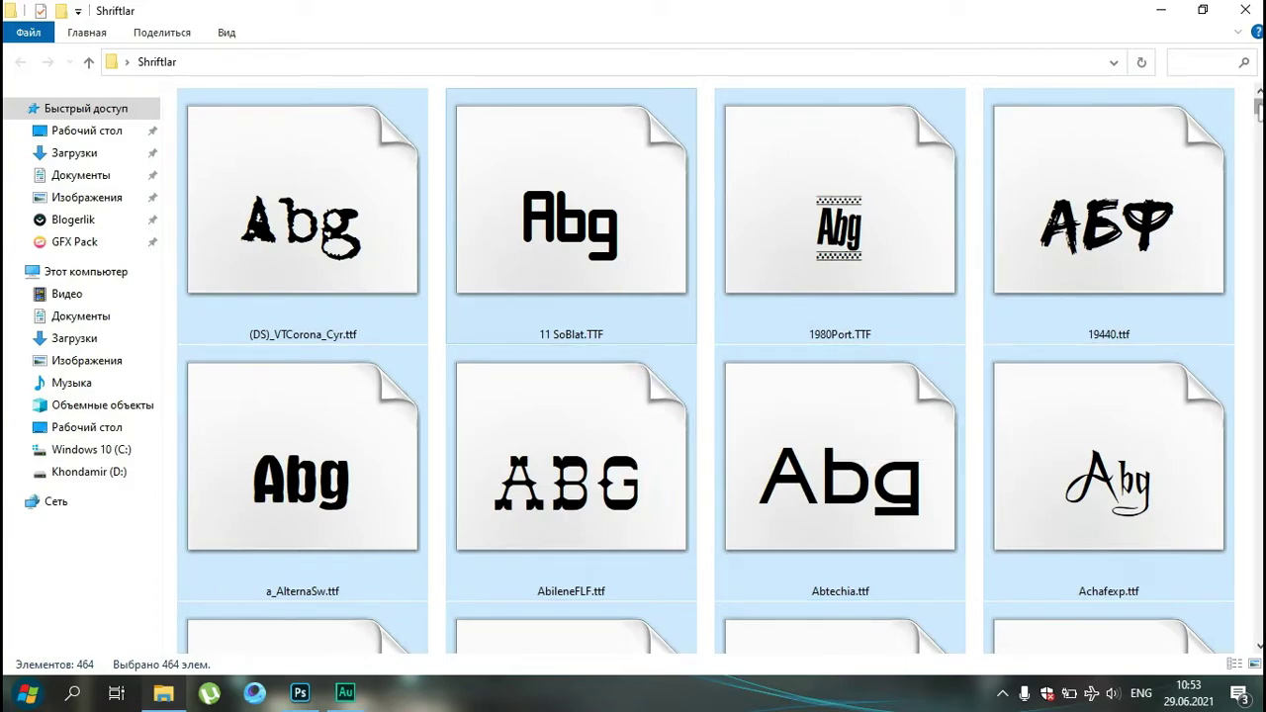
Clear the selection of all font files and close the Shriftlar folder
{"action": "scroll", "coordinate": [1201, 359], "scroll_direction": "down", "scroll_amount": 15}
{"action": "left_click", "coordinate": [860, 330]}
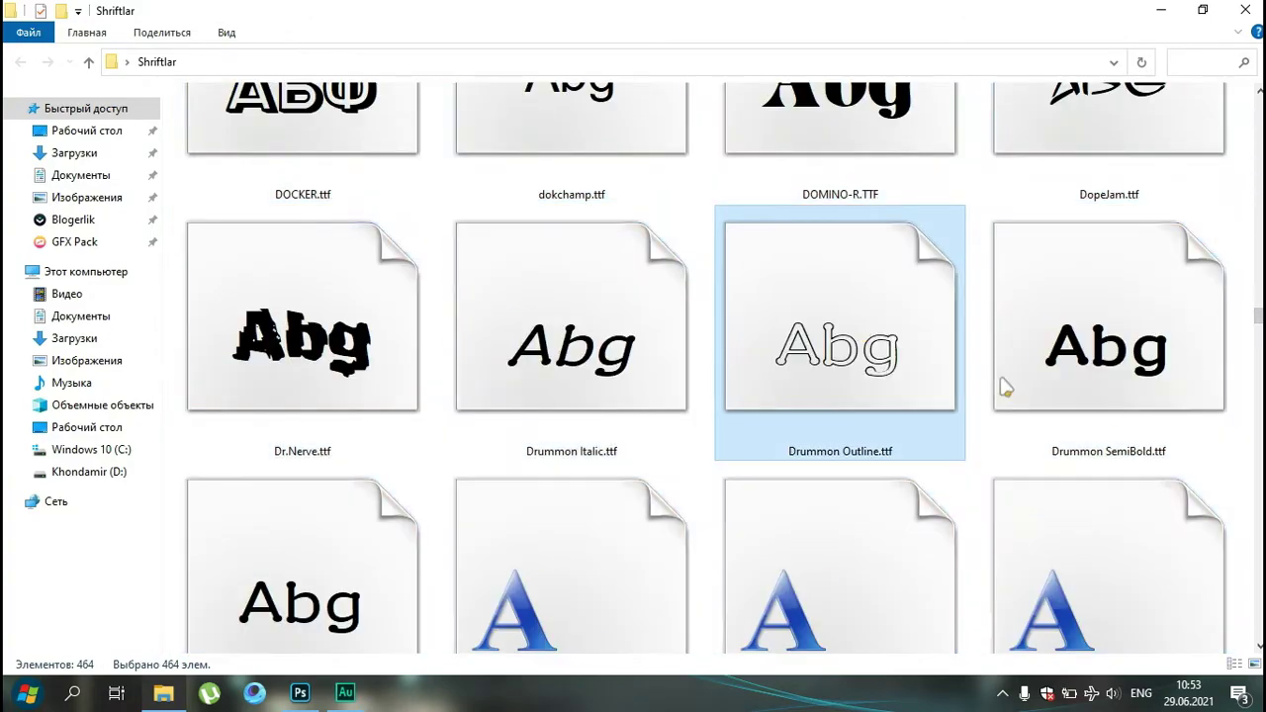
{"action": "scroll", "coordinate": [1258, 321], "scroll_direction": "up", "scroll_amount": 15}
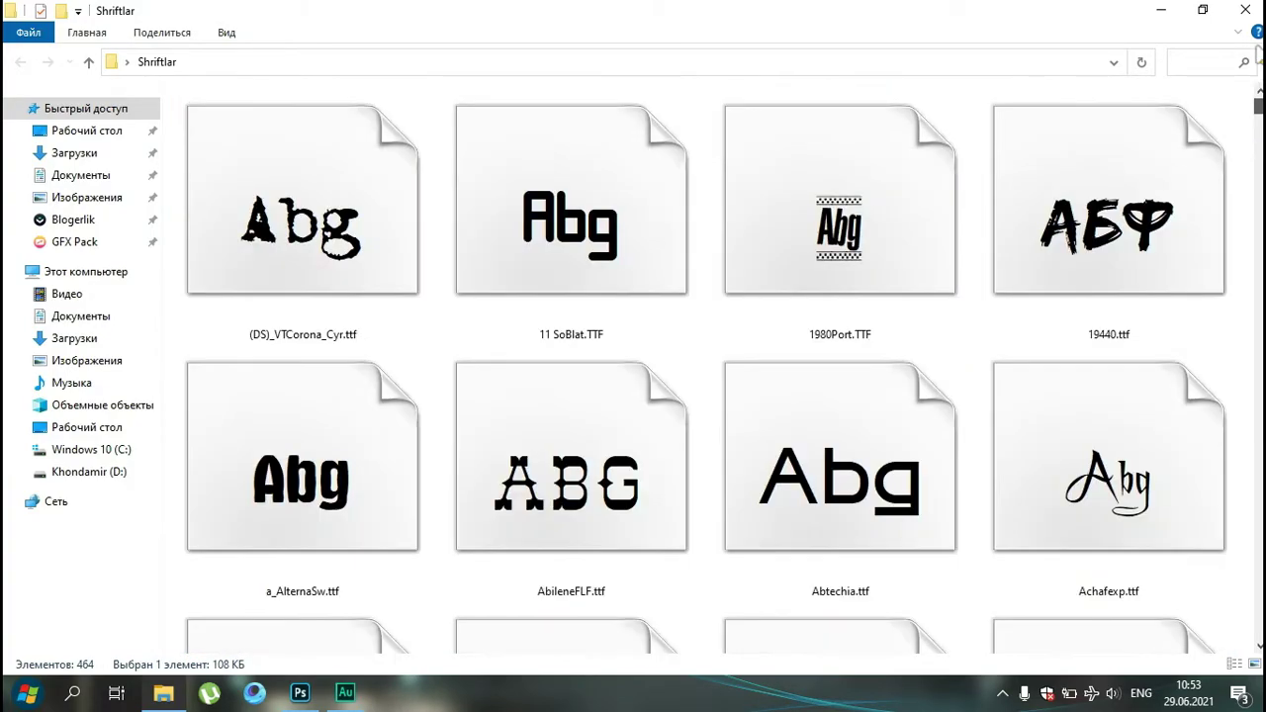
{"action": "left_click", "coordinate": [1245, 10]}
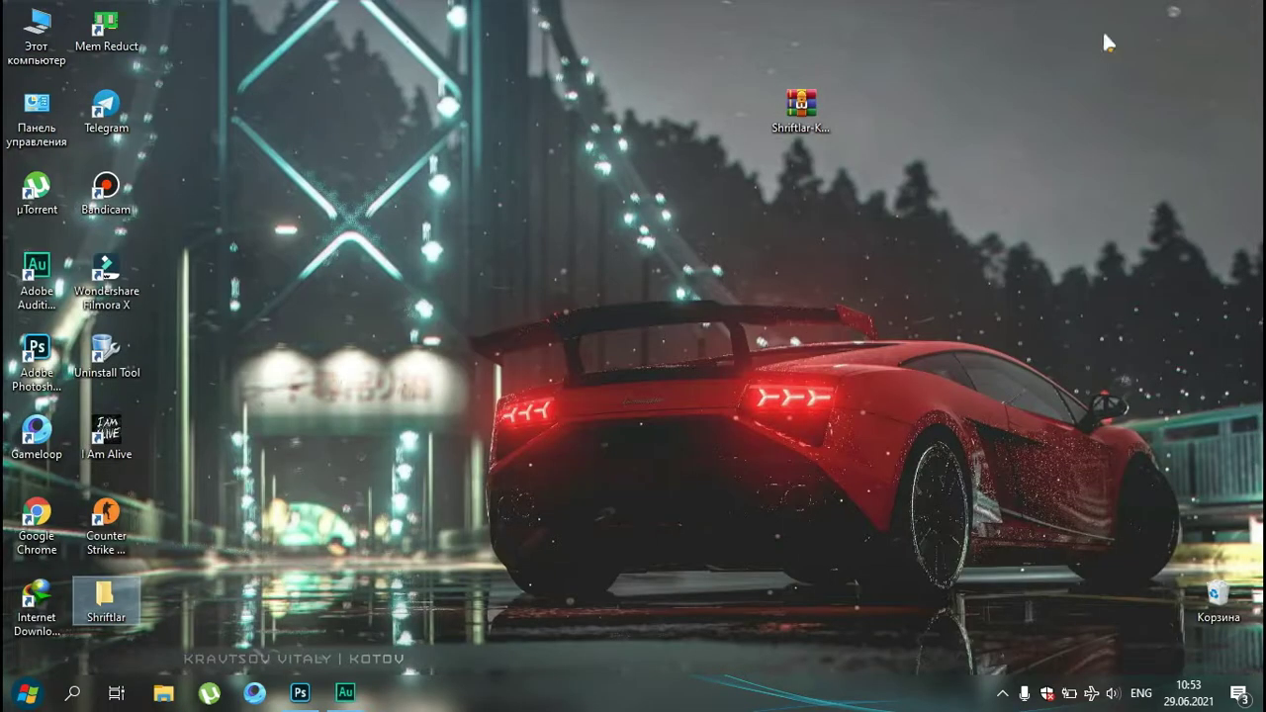
Switch to Photoshop, commit the Lorem Ipsum text and move it down and left toward the middle of the canvas
{"action": "left_click", "coordinate": [300, 692]}
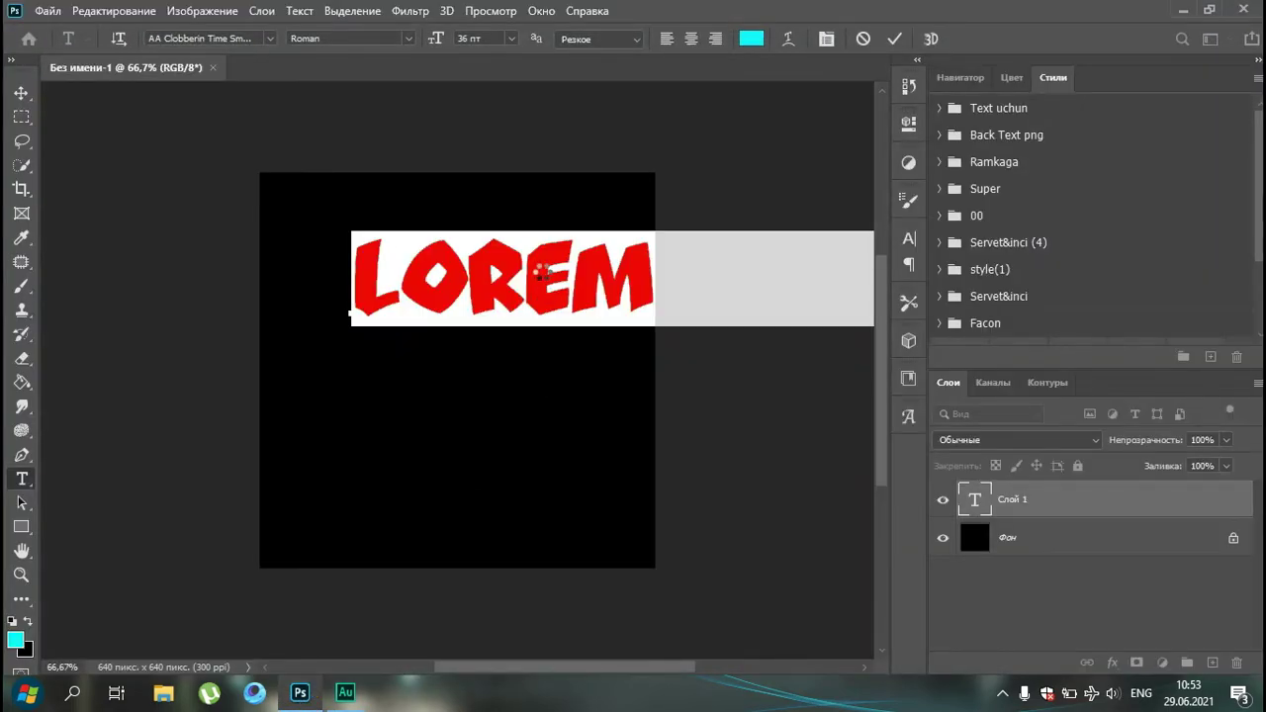
{"action": "left_click", "coordinate": [890, 40]}
{"action": "key", "text": "v"}
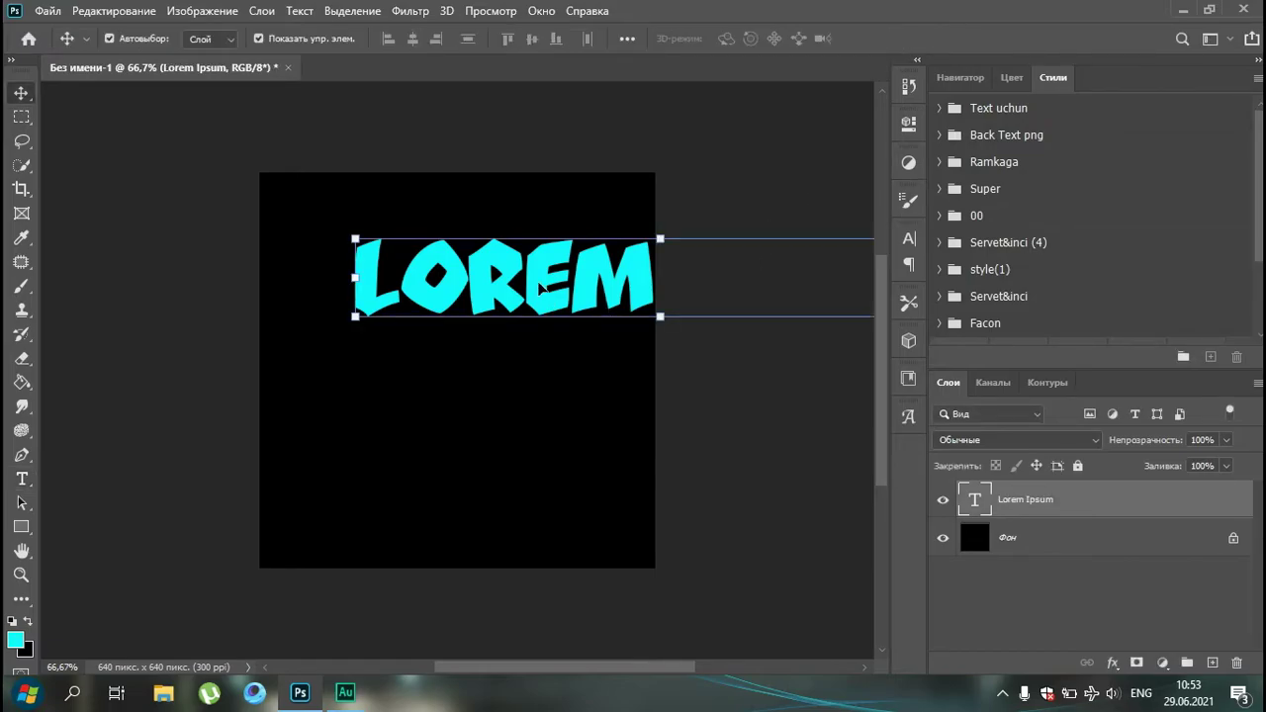
{"action": "left_click_drag", "start_coordinate": [535, 285], "coordinate": [485, 364]}
Select the whole Lorem Ipsum text for editing and apply the Derby font from the font list
{"action": "key", "text": "t"}
{"action": "triple_click", "coordinate": [529, 356]}
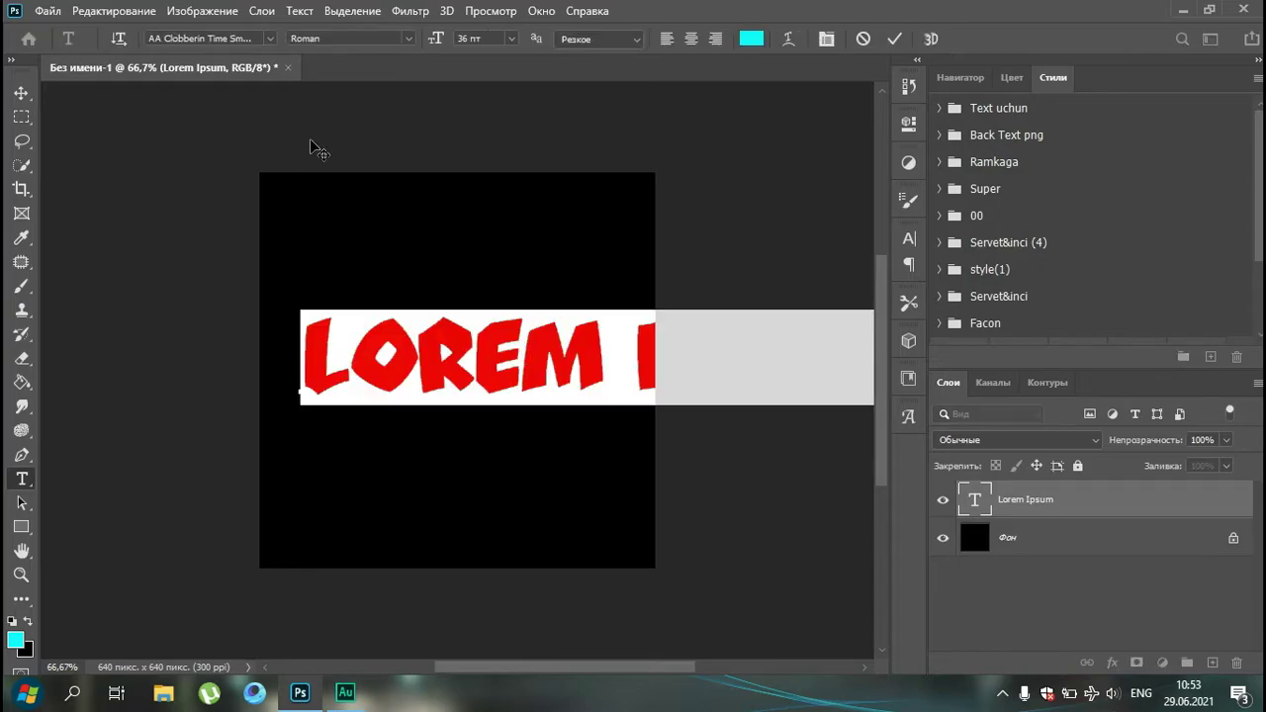
{"action": "left_click", "coordinate": [269, 37]}
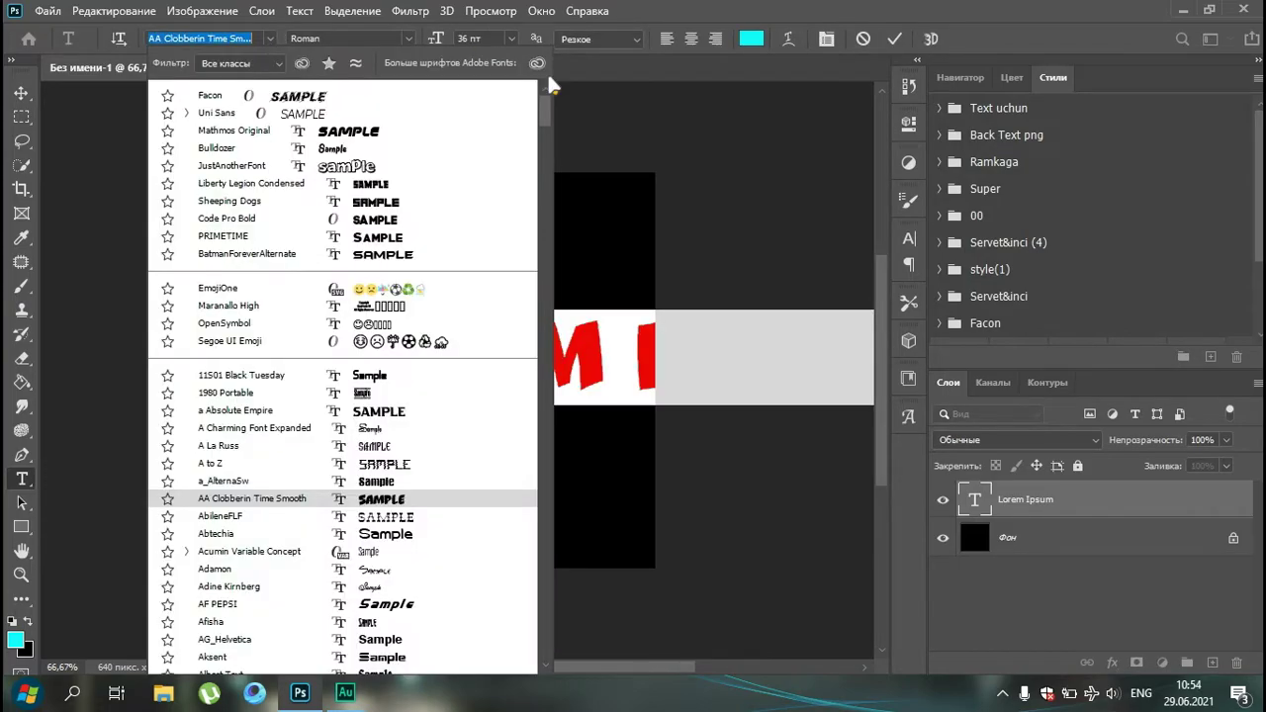
{"action": "left_click_drag", "start_coordinate": [544, 109], "coordinate": [544, 286]}
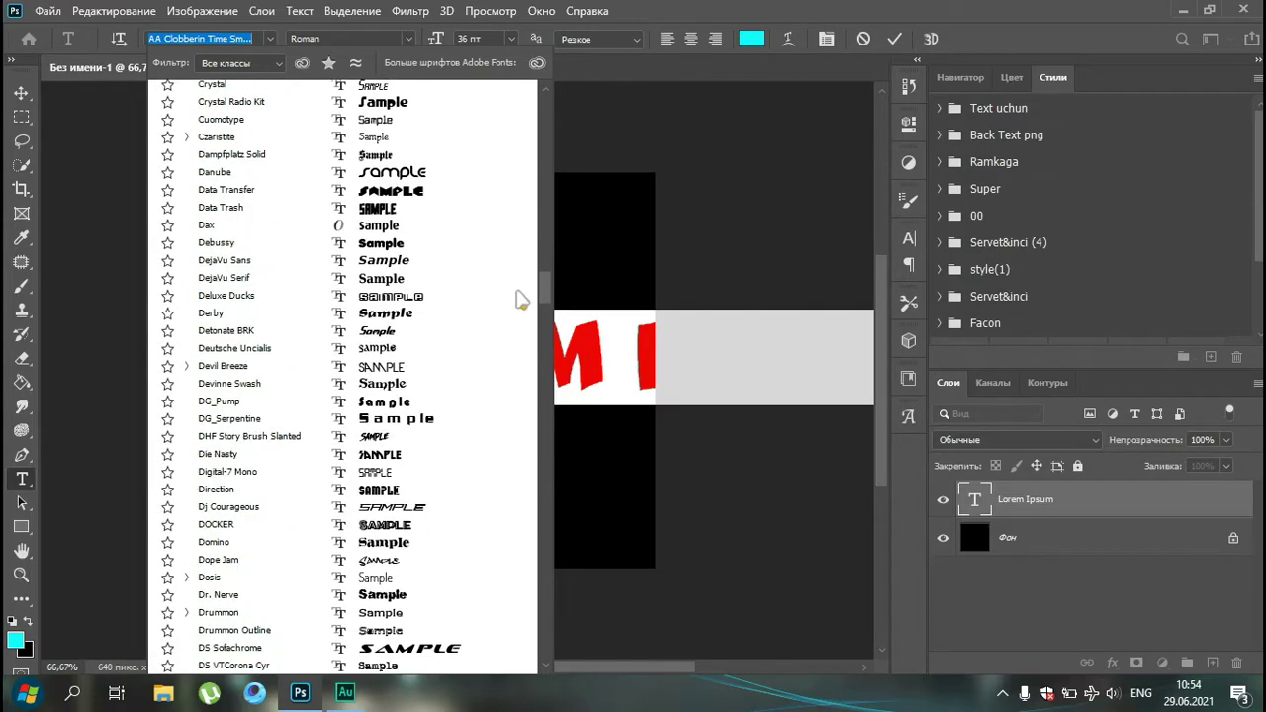
{"action": "left_click", "coordinate": [394, 319]}
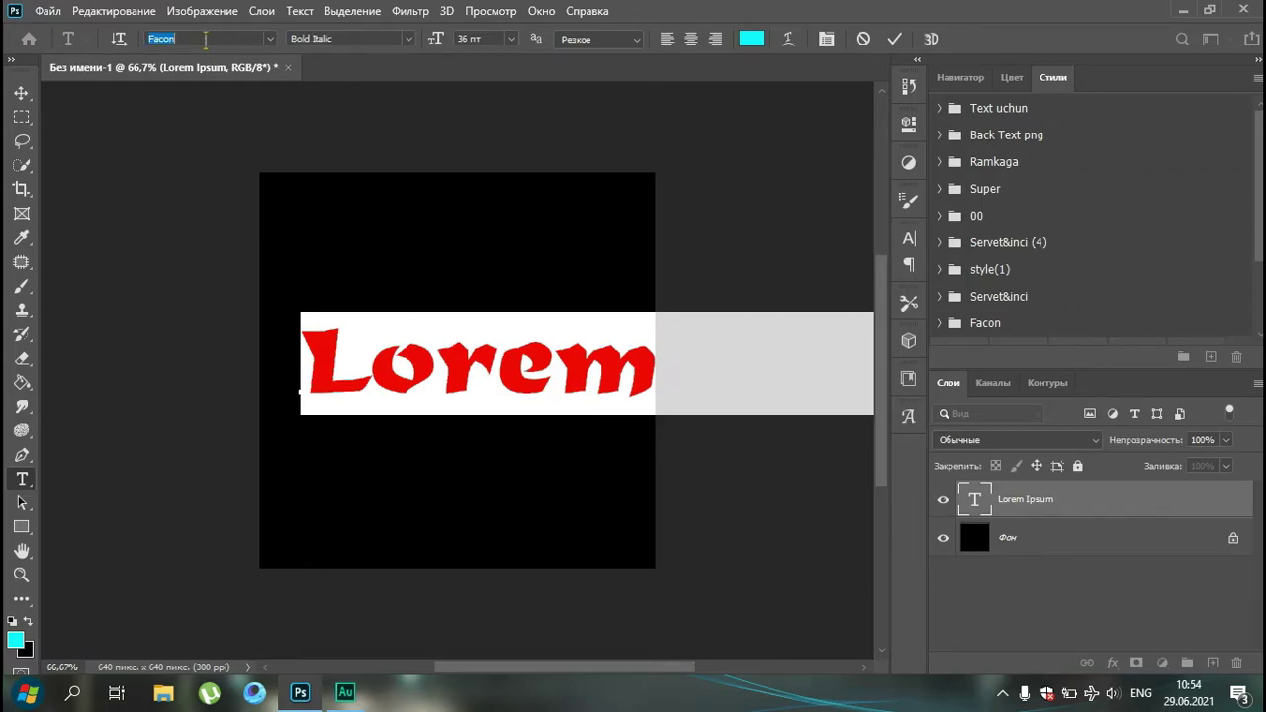
Cycle the selected Lorem Ipsum text through the installed fonts, ending on a Absolute Empire
{"action": "type", "text": "Uni Sans"}
{"action": "key", "text": "Return"}
{"action": "scroll", "coordinate": [205, 39], "scroll_direction": "up", "scroll_amount": 4}
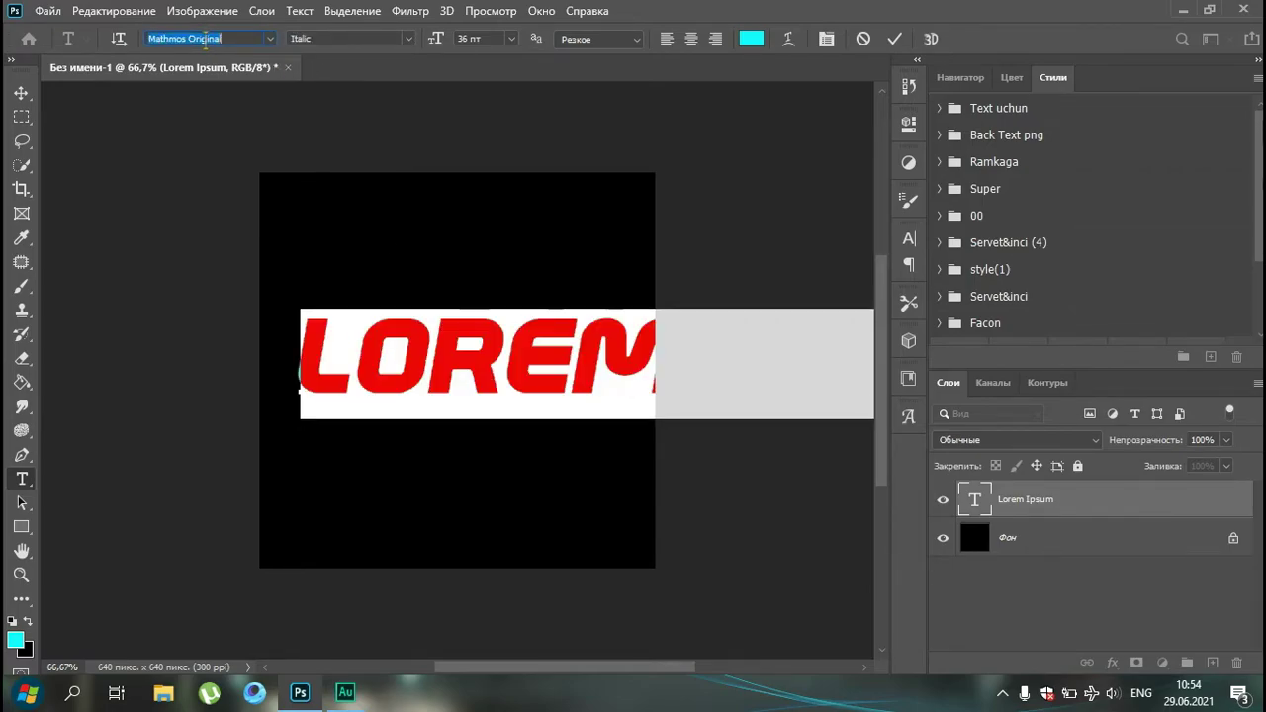
{"action": "scroll", "coordinate": [204, 39], "scroll_direction": "up", "scroll_amount": 4}
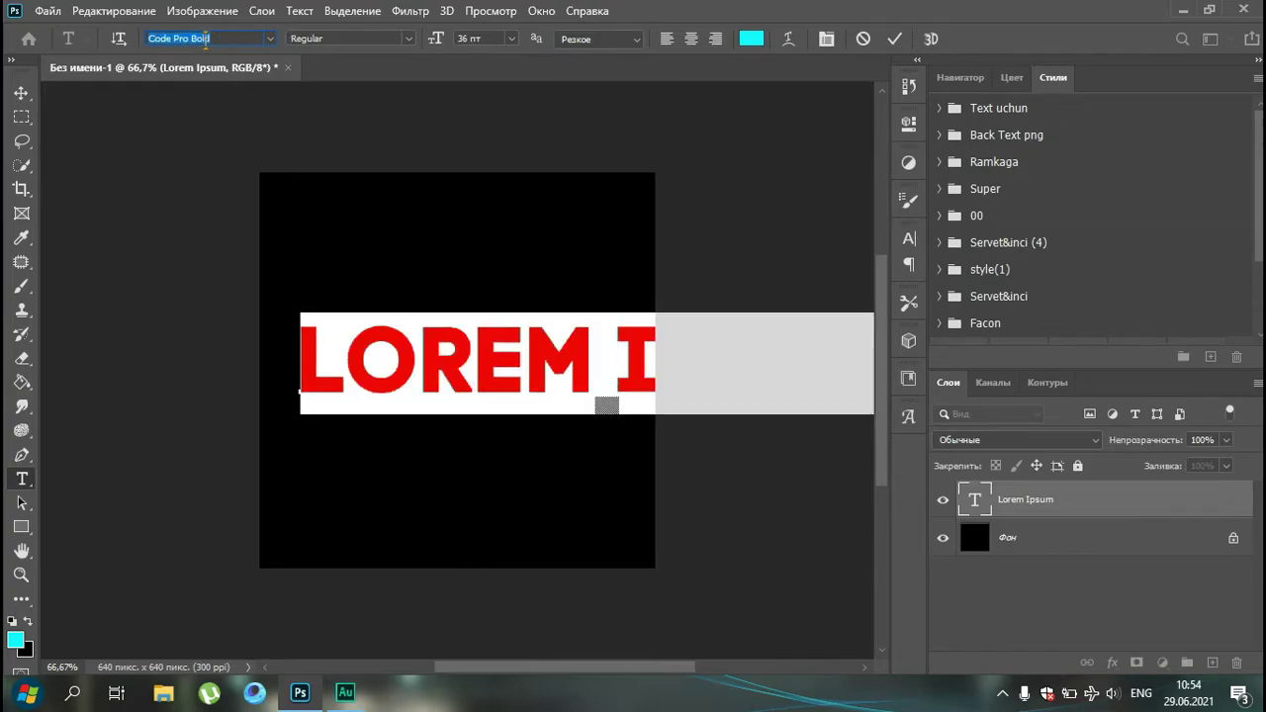
{"action": "scroll", "coordinate": [204, 38], "scroll_direction": "up", "scroll_amount": 1}
{"action": "scroll", "coordinate": [205, 38], "scroll_direction": "up", "scroll_amount": 1}
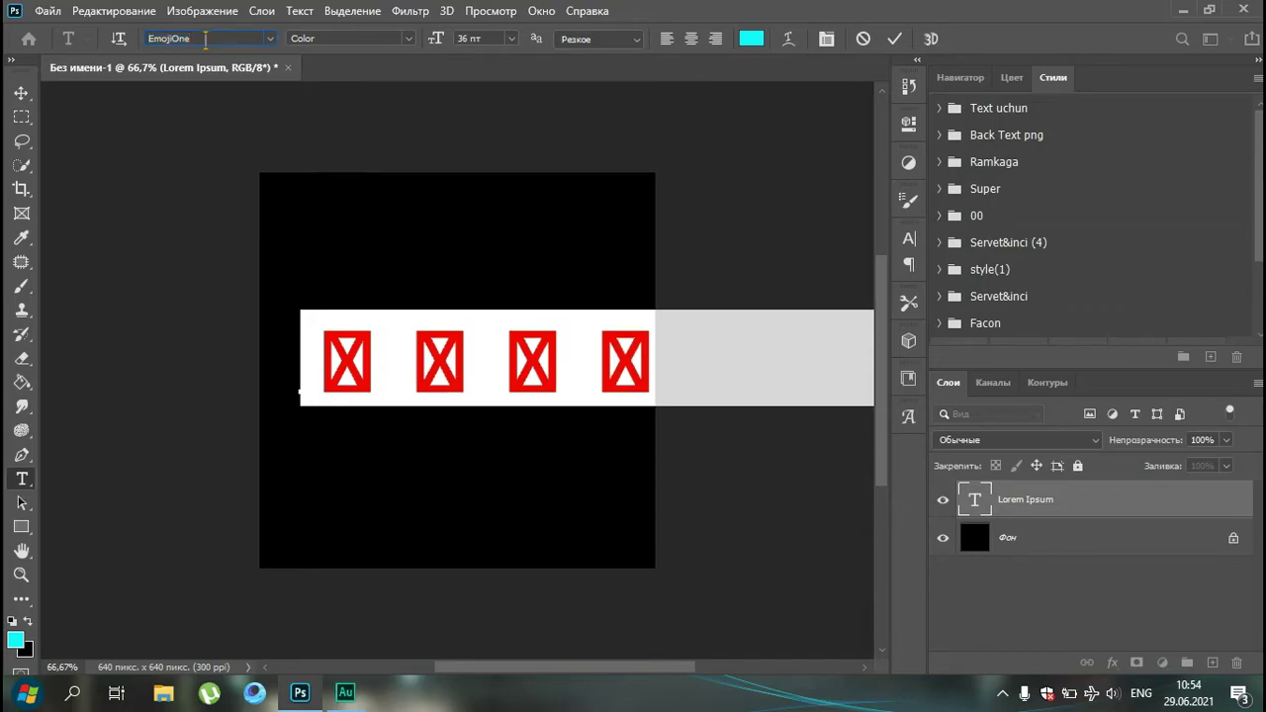
{"action": "scroll", "coordinate": [205, 38], "scroll_direction": "up", "scroll_amount": 4}
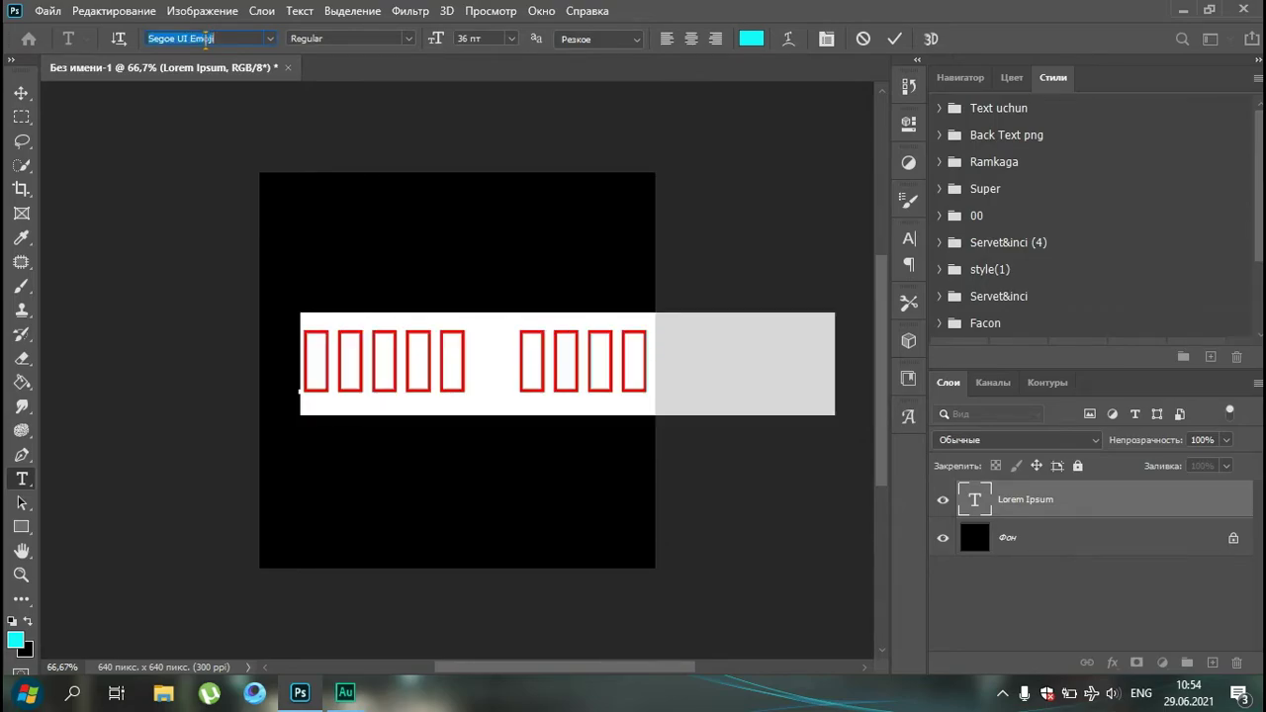
{"action": "scroll", "coordinate": [205, 38], "scroll_direction": "up", "scroll_amount": 4}
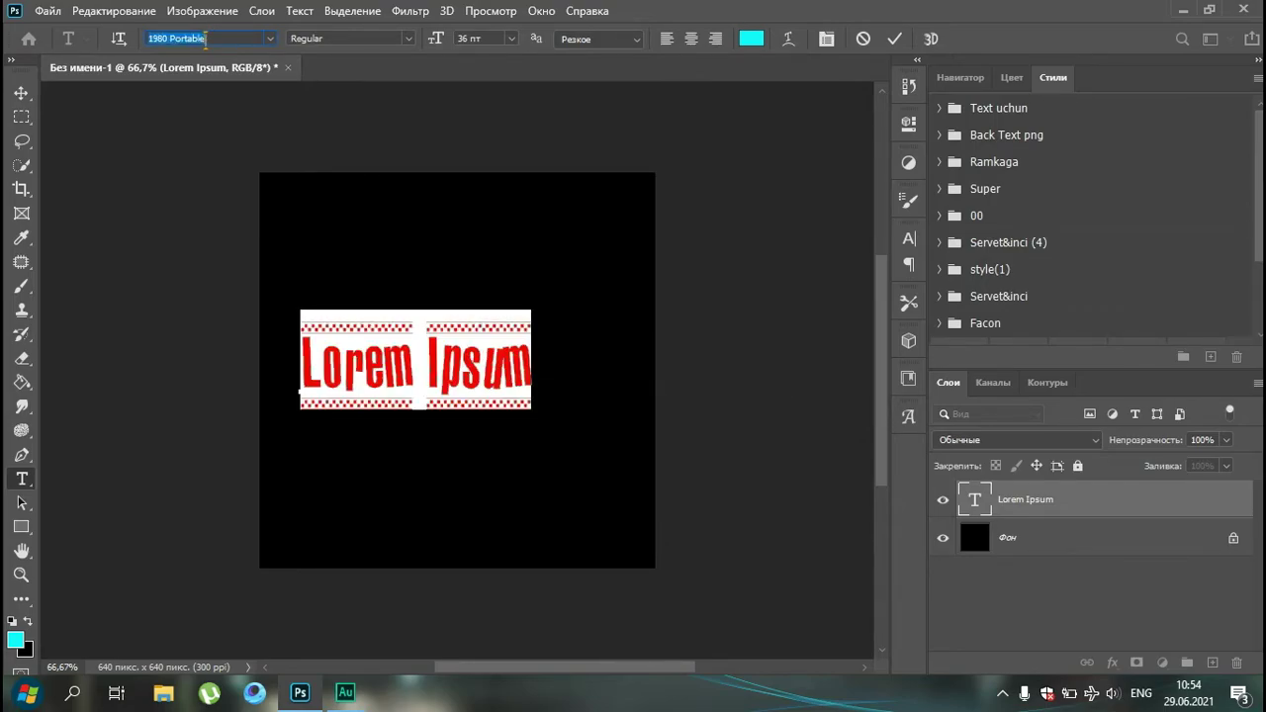
{"action": "scroll", "coordinate": [205, 39], "scroll_direction": "up", "scroll_amount": 1}
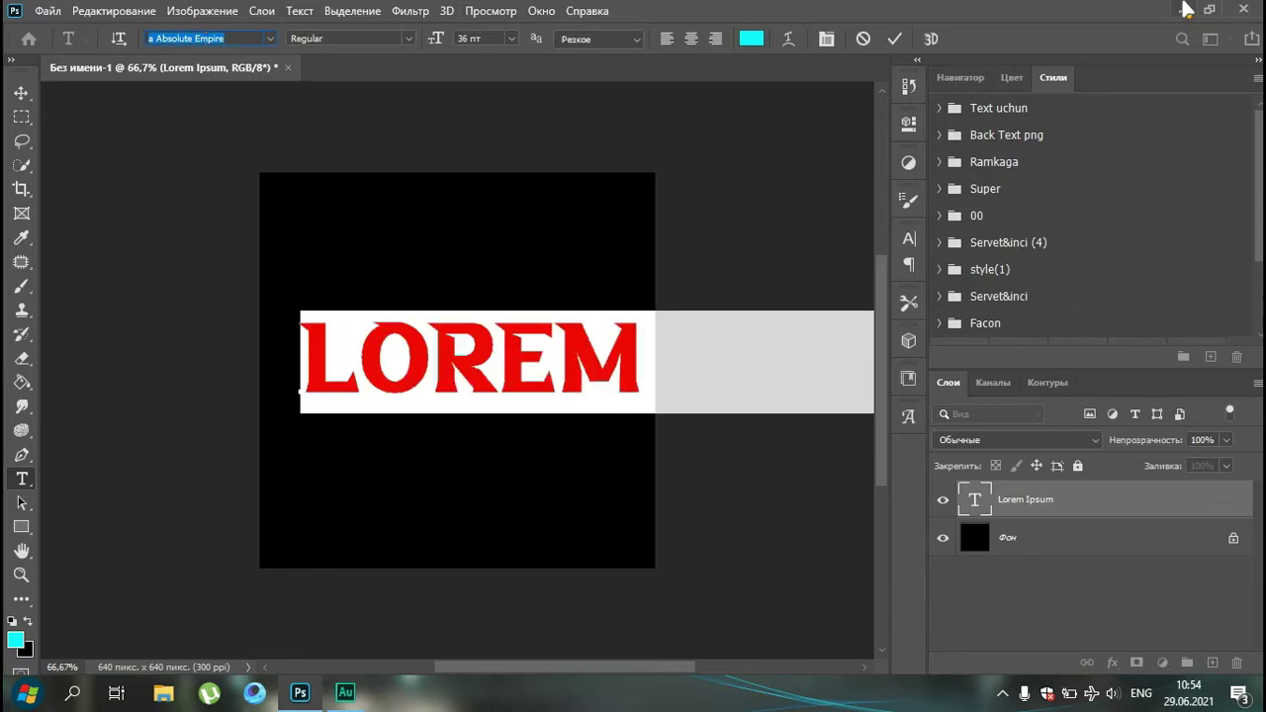
Minimize Photoshop and reopen the Shriftlar folder from the desktop
{"action": "left_click", "coordinate": [1182, 9]}
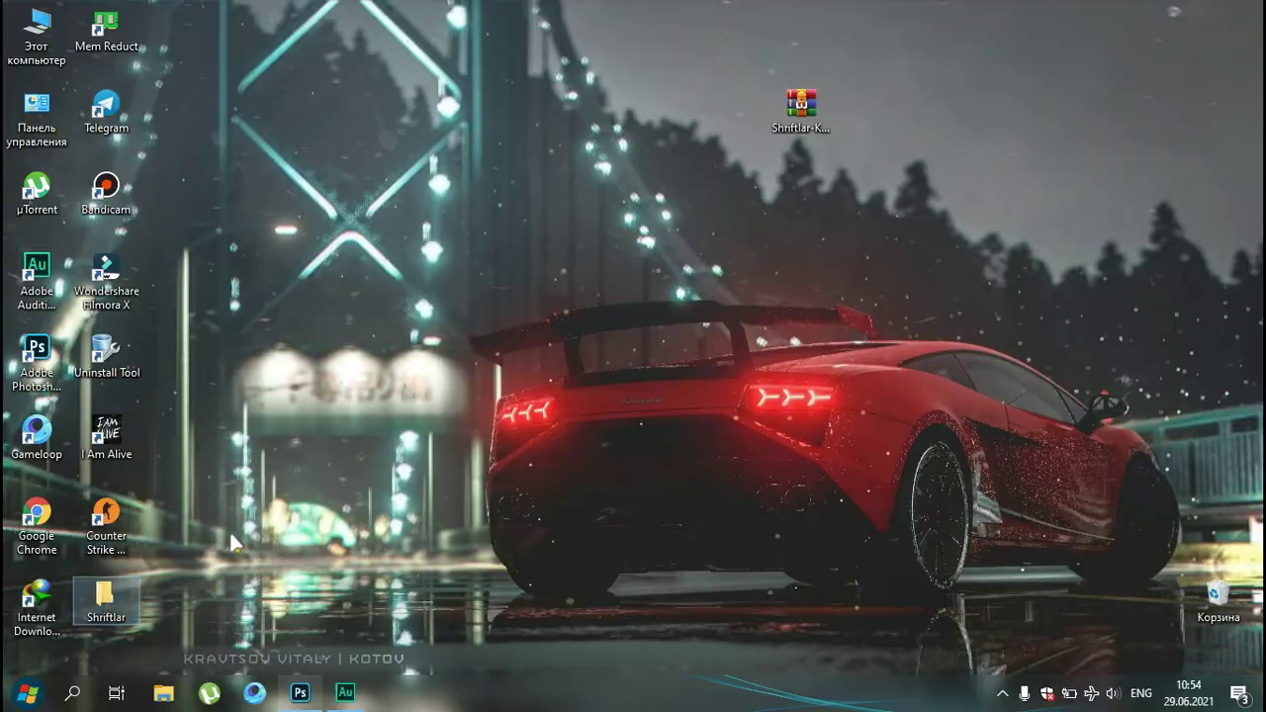
{"action": "key", "text": "Return"}
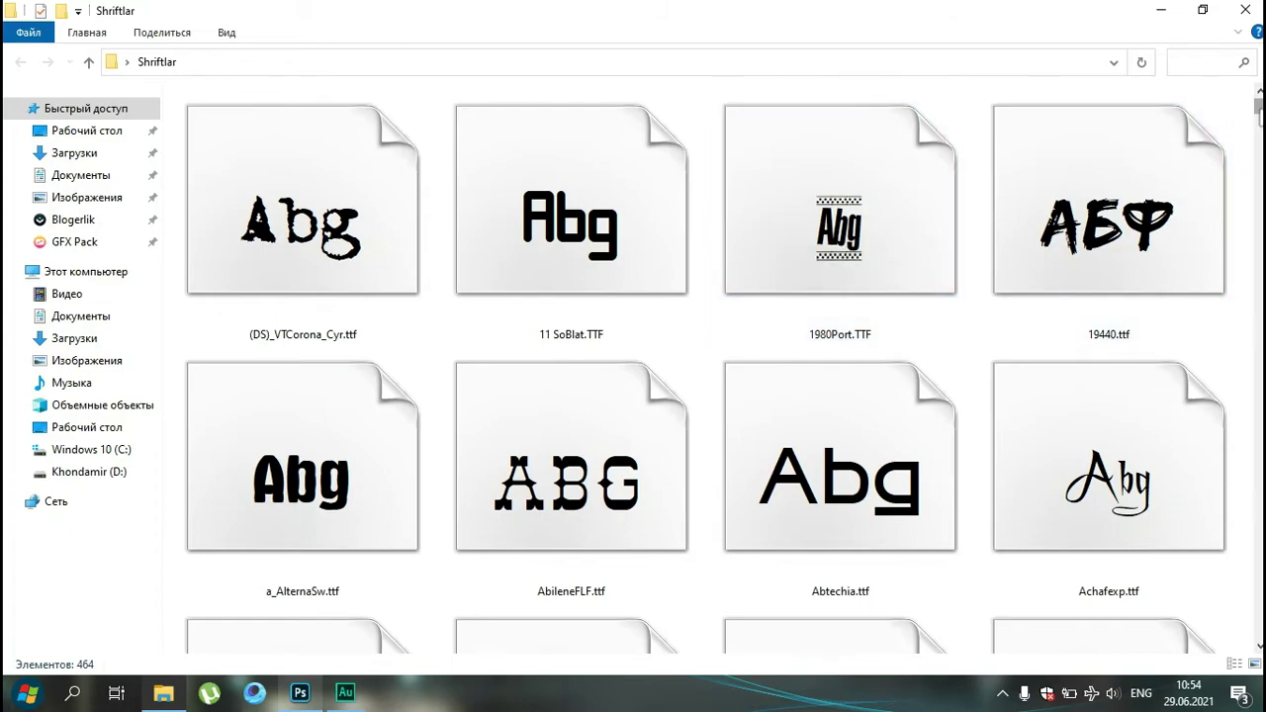
View the available file actions, including installation, for Back to the Futurex.ttf in the Shriftlar folder and close the folder
{"action": "scroll", "coordinate": [1158, 164], "scroll_direction": "down", "scroll_amount": 15}
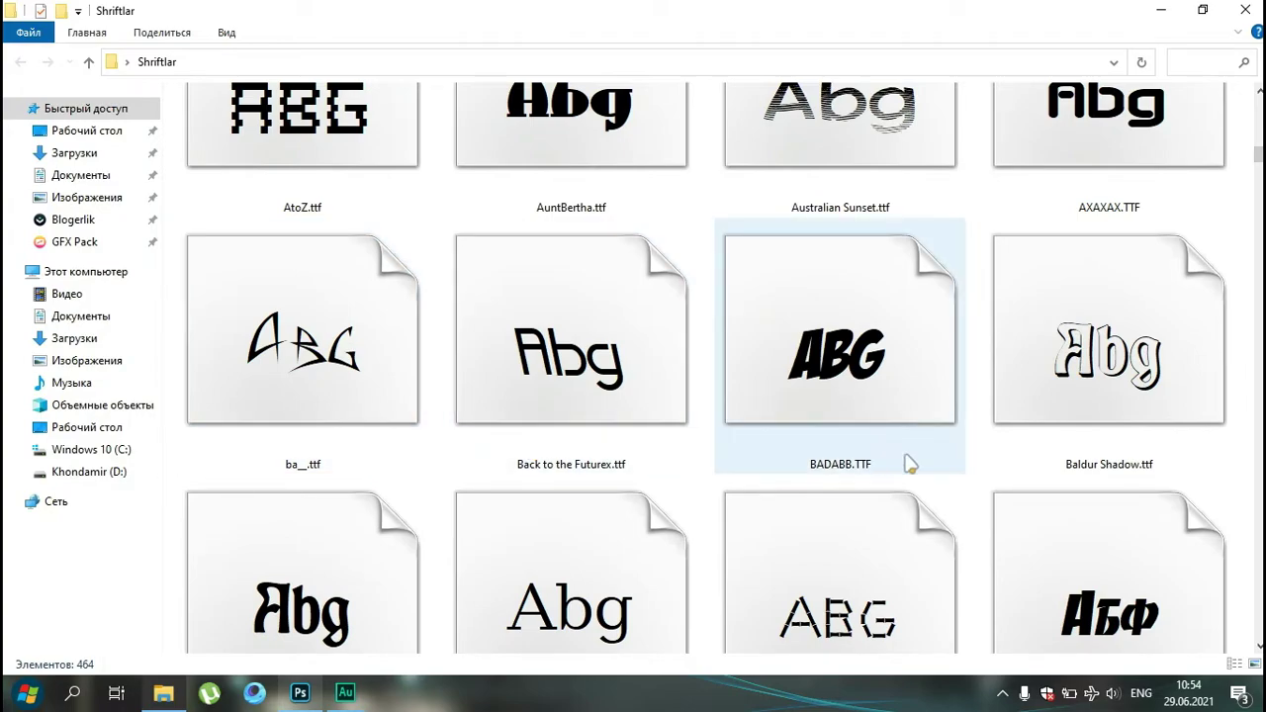
{"action": "right_click", "coordinate": [578, 377]}
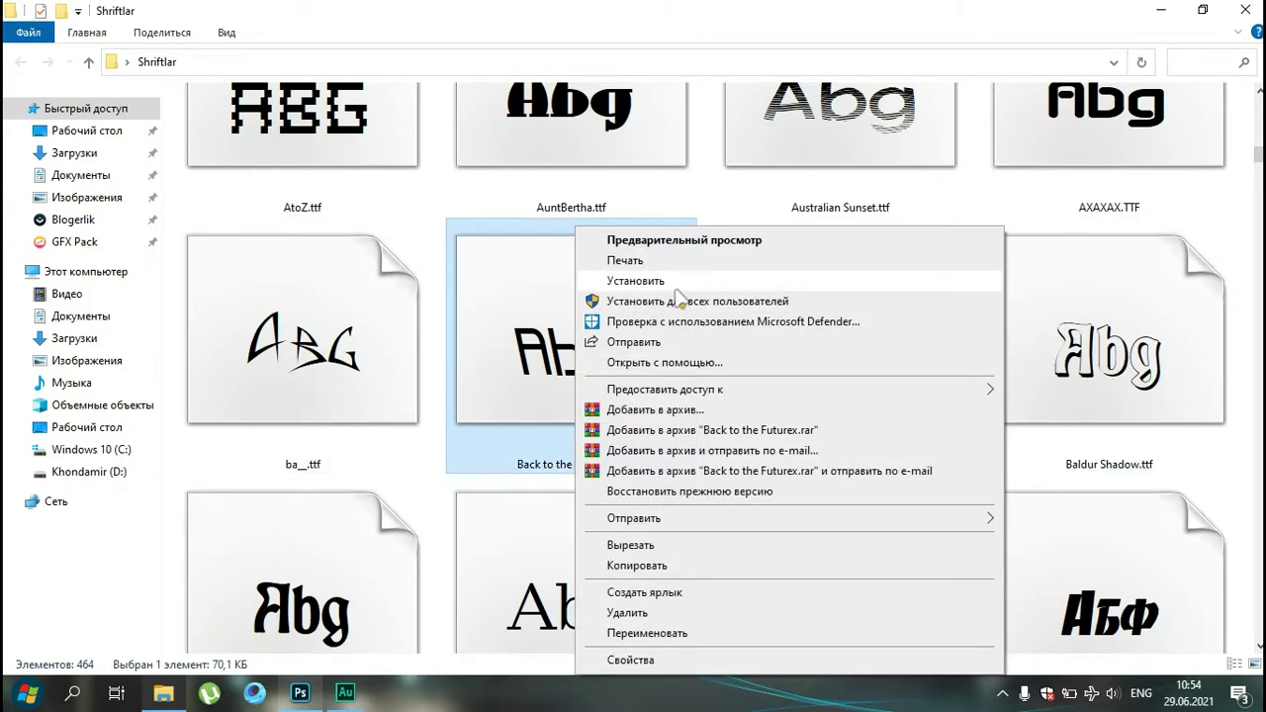
{"action": "left_click", "coordinate": [480, 396]}
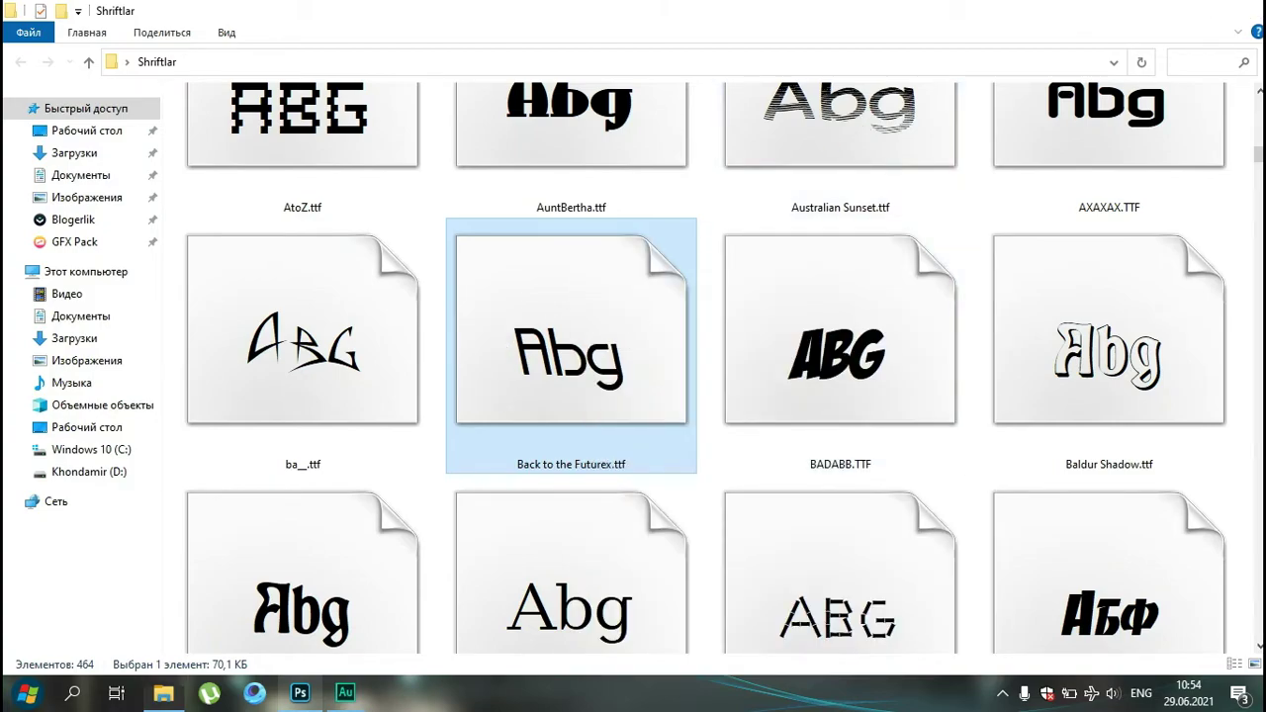
{"action": "left_click", "coordinate": [1239, 10]}
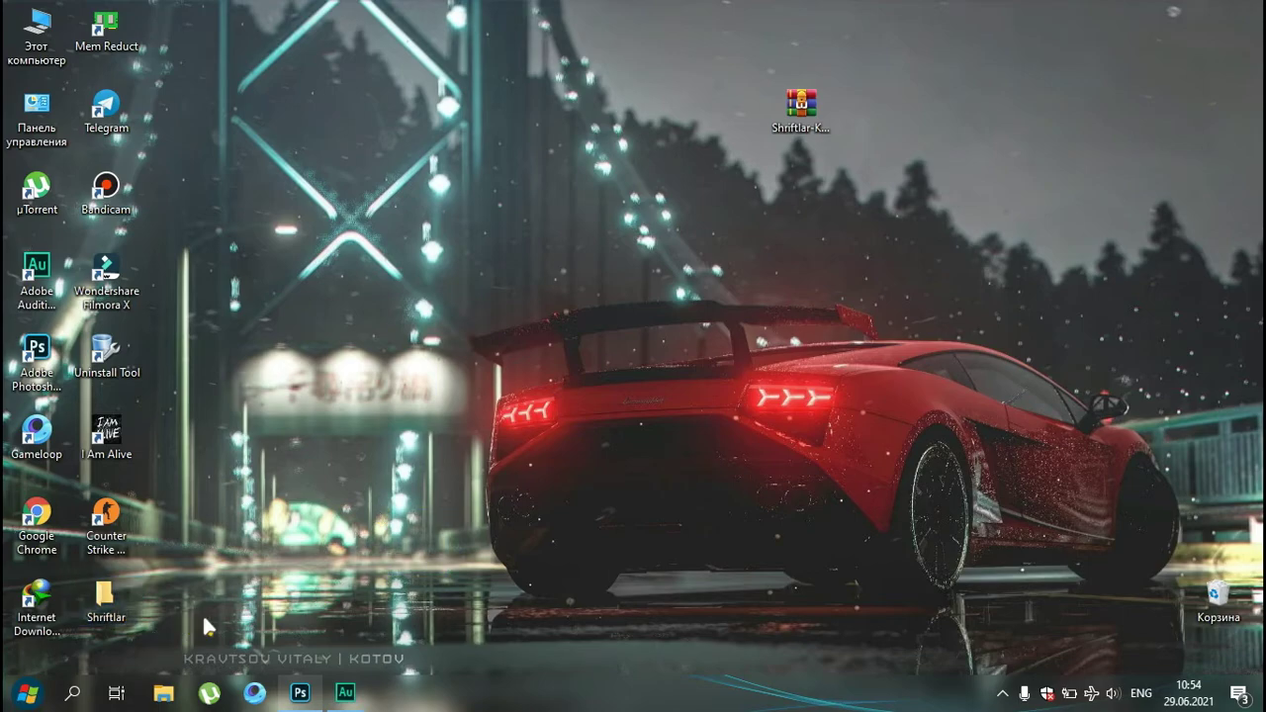
Delete the extracted Shriftlar folder from the desktop and empty the Recycle Bin
{"action": "right_click", "coordinate": [101, 606]}
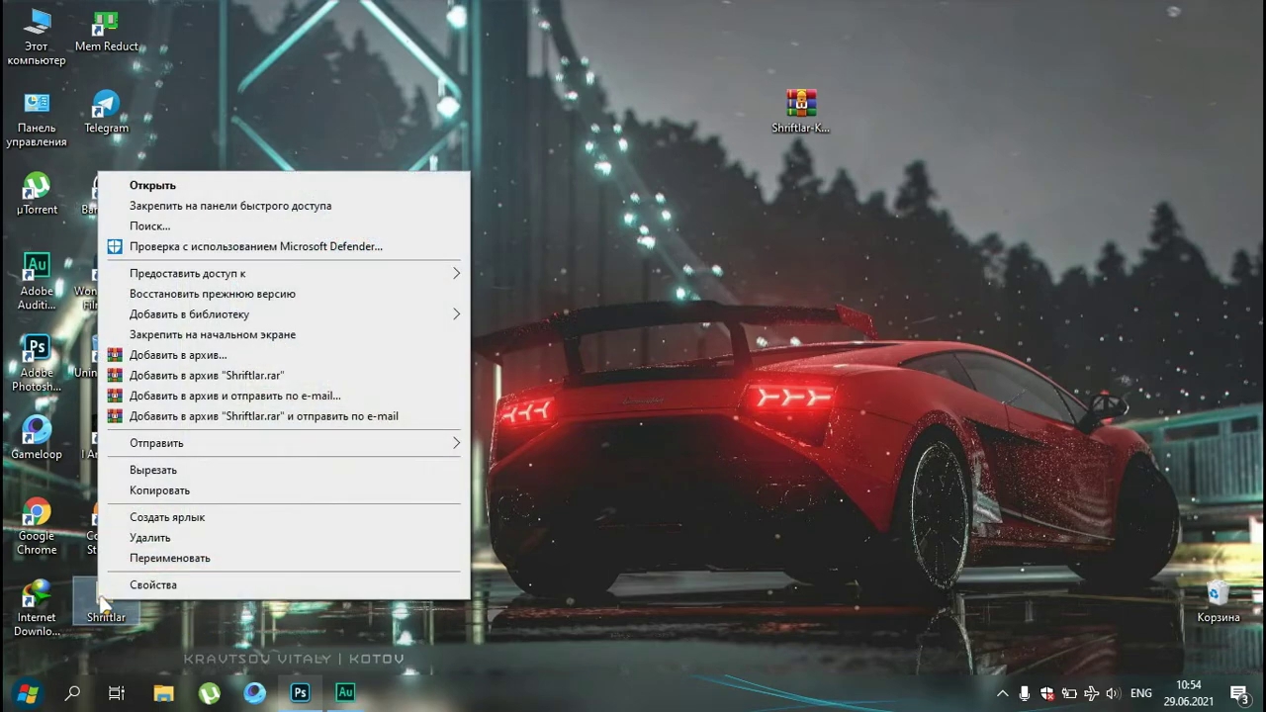
{"action": "left_click", "coordinate": [154, 538]}
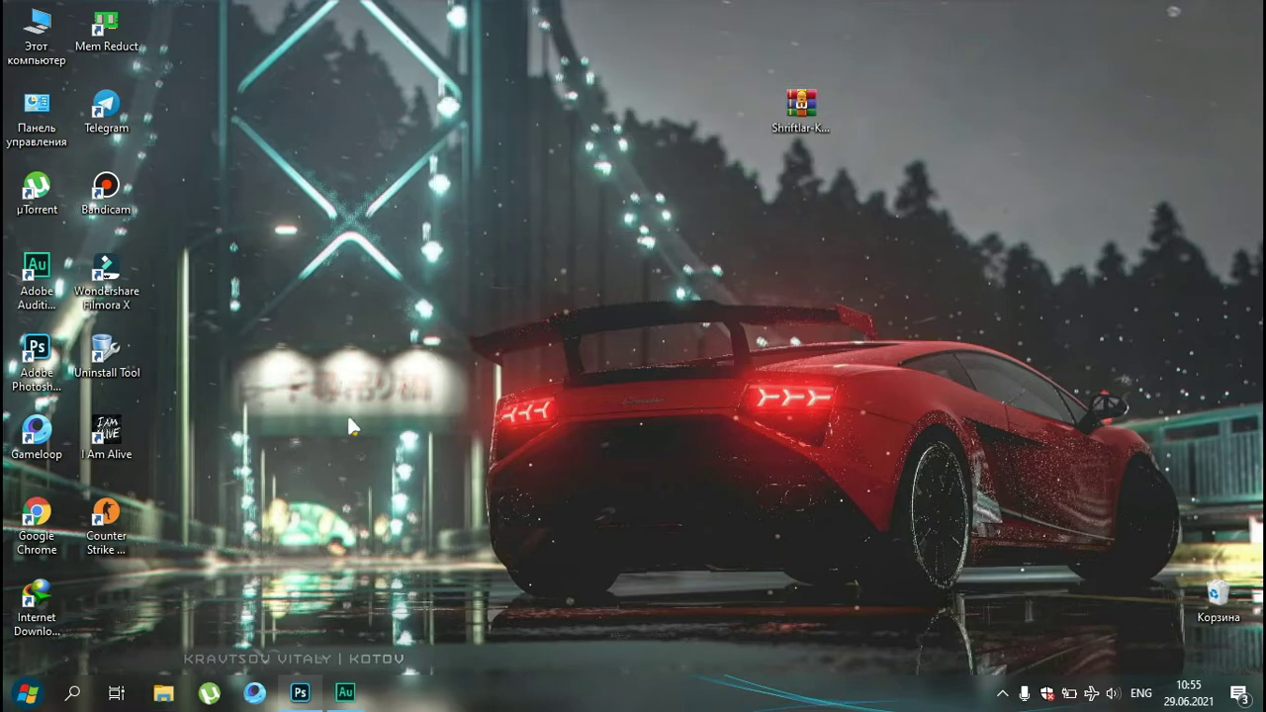
{"action": "right_click", "coordinate": [1216, 593]}
{"action": "left_click", "coordinate": [1116, 444]}
{"action": "left_click", "coordinate": [710, 362]}
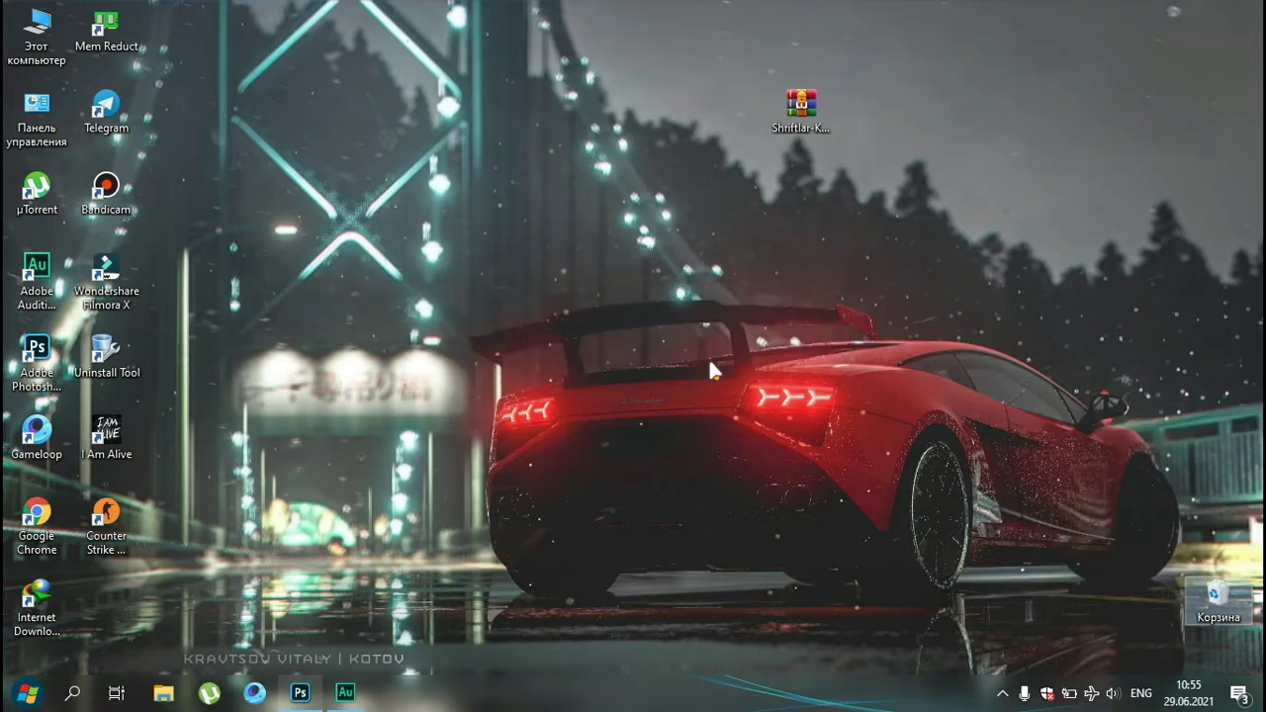